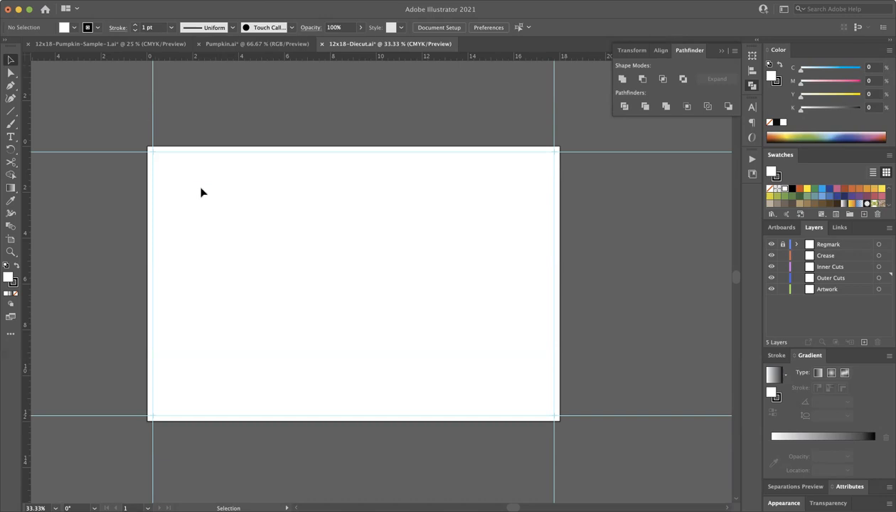
- Hide the guides to view the registration marks on the blank artboard, and show the guides again
{"action": "right_click", "coordinate": [302, 105]}
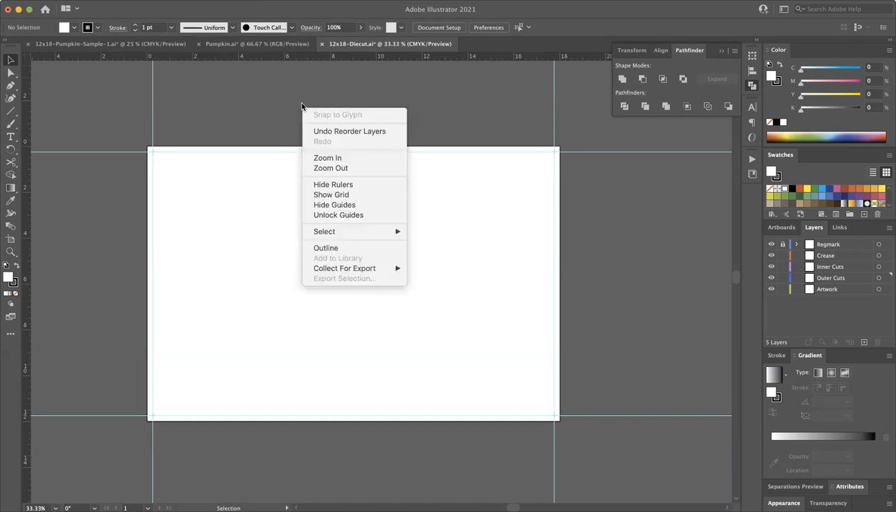
{"action": "left_click", "coordinate": [367, 205]}
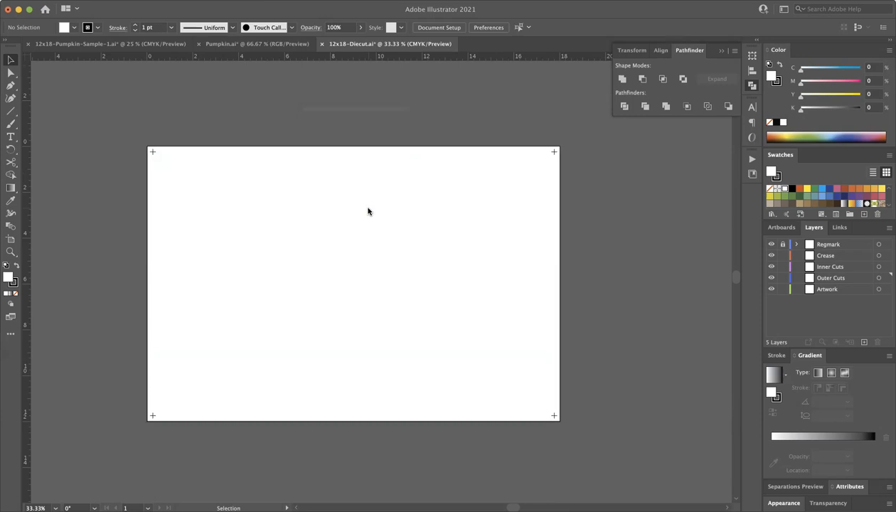
{"action": "right_click", "coordinate": [326, 110]}
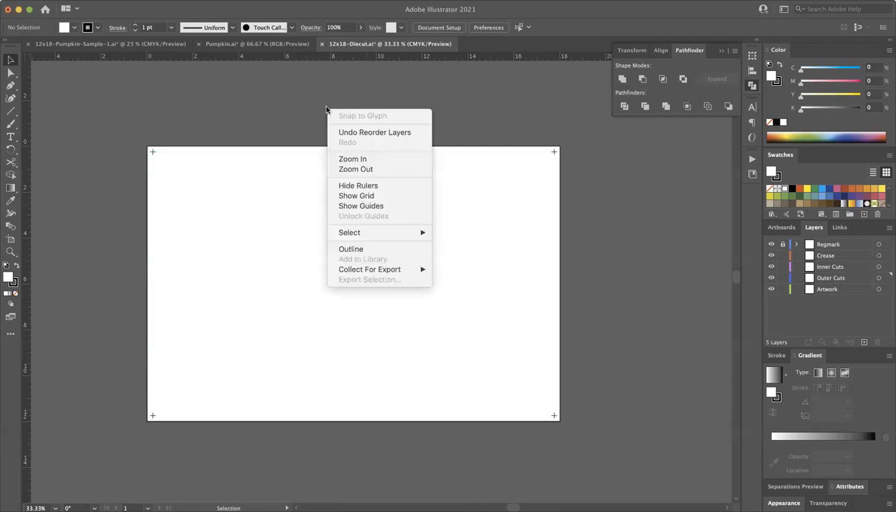
{"action": "left_click", "coordinate": [368, 206]}
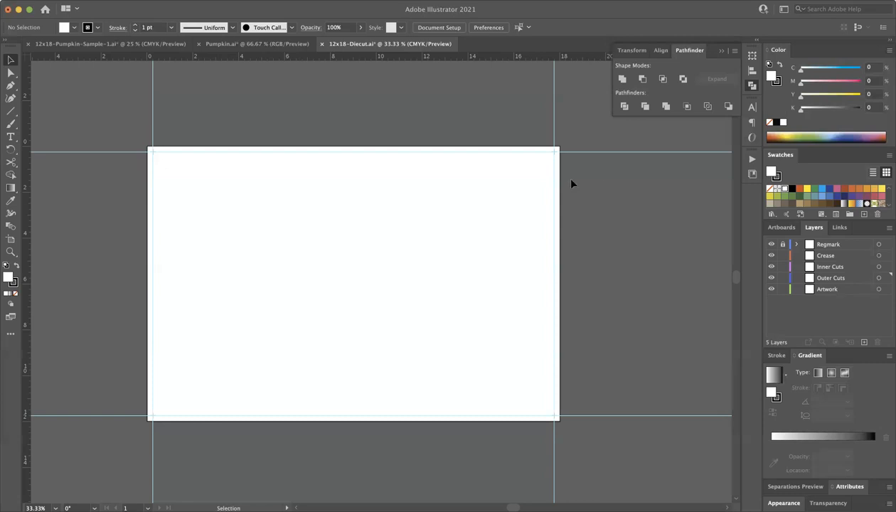
- In Pumpkin.ai, isolate the vine-covered pumpkin's group, copy only its body and stem without the vines, and return to 12x18-Diecut.ai
{"action": "left_click", "coordinate": [232, 47]}
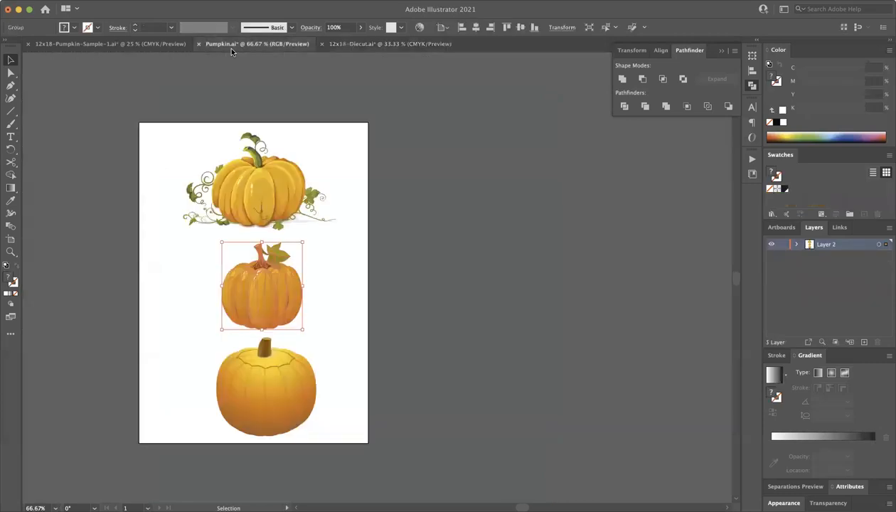
{"action": "left_click", "coordinate": [442, 203]}
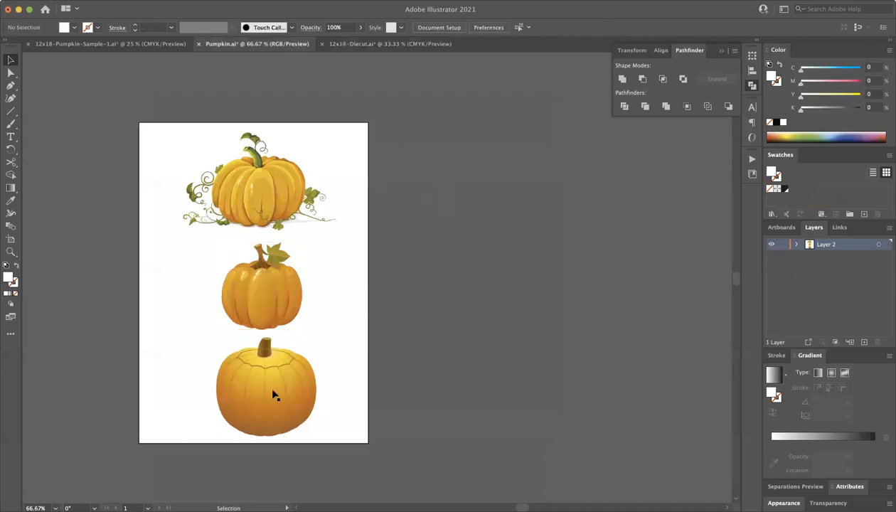
{"action": "left_click", "coordinate": [276, 291]}
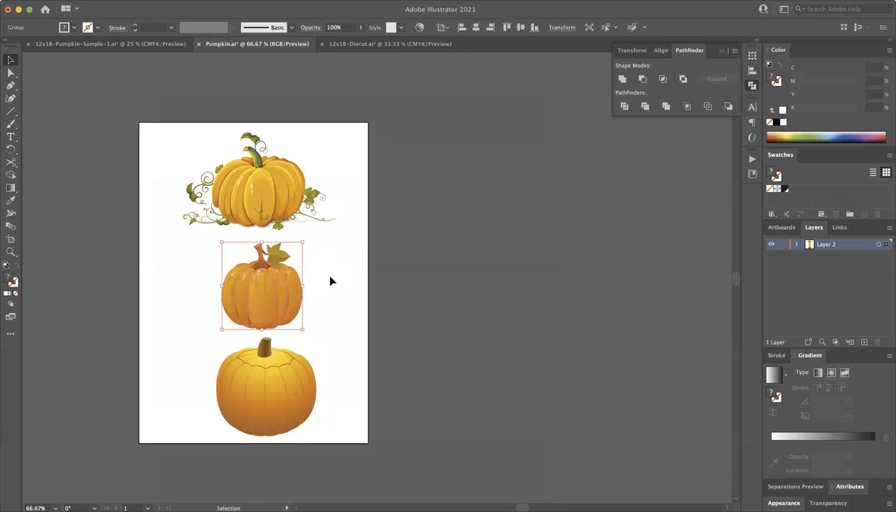
{"action": "left_click", "coordinate": [271, 199]}
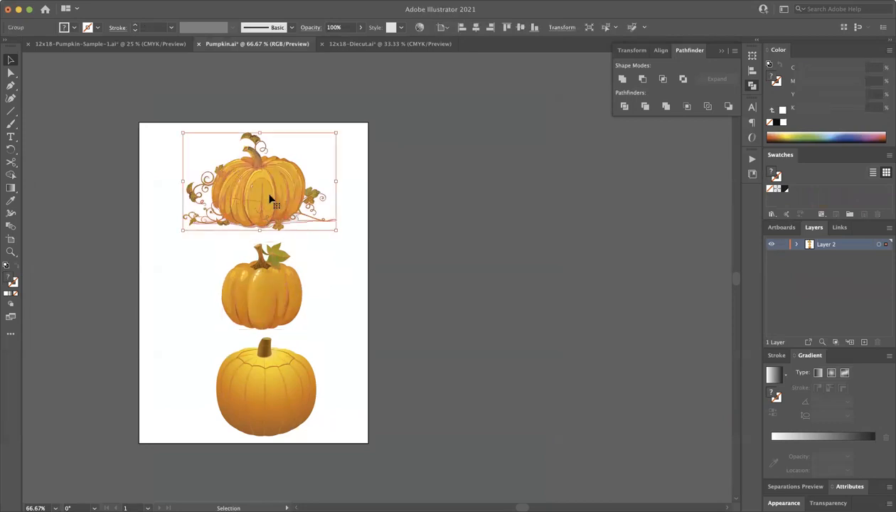
{"action": "left_click", "coordinate": [276, 150]}
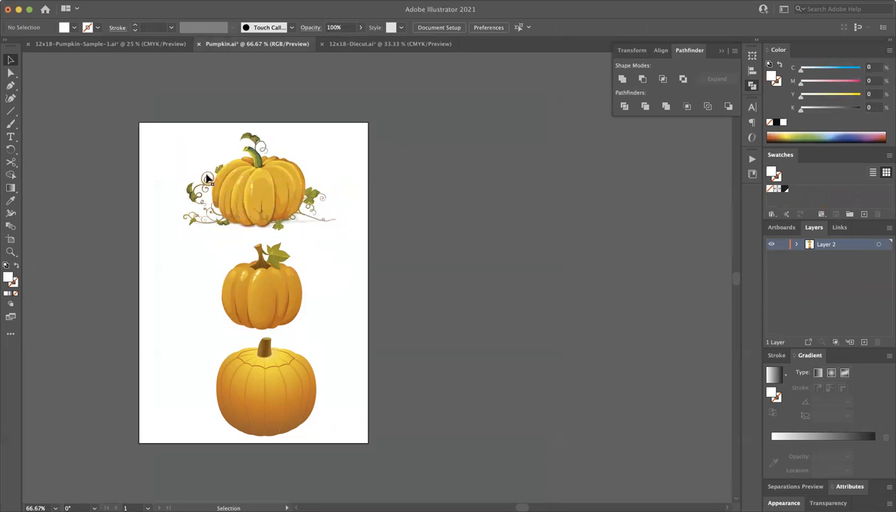
{"action": "double_click", "coordinate": [271, 192]}
{"action": "left_click", "coordinate": [263, 189]}
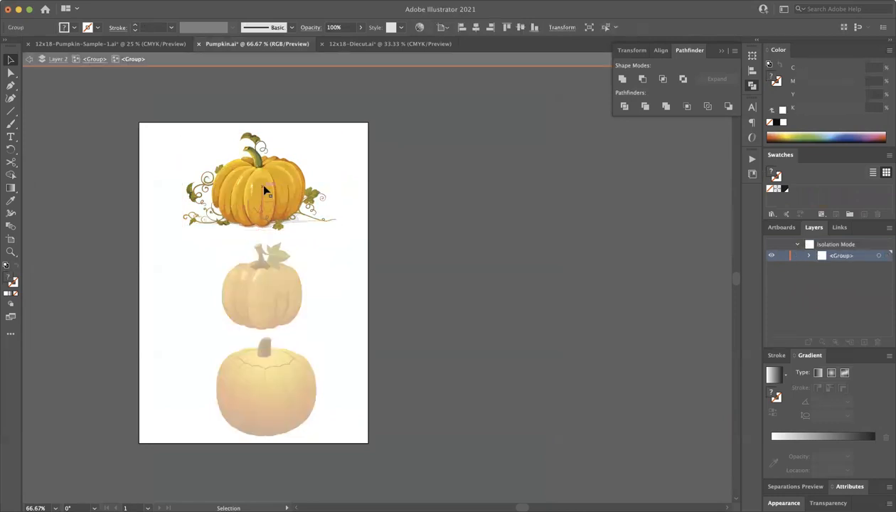
{"action": "double_click", "coordinate": [264, 187]}
{"action": "left_click", "coordinate": [264, 187]}
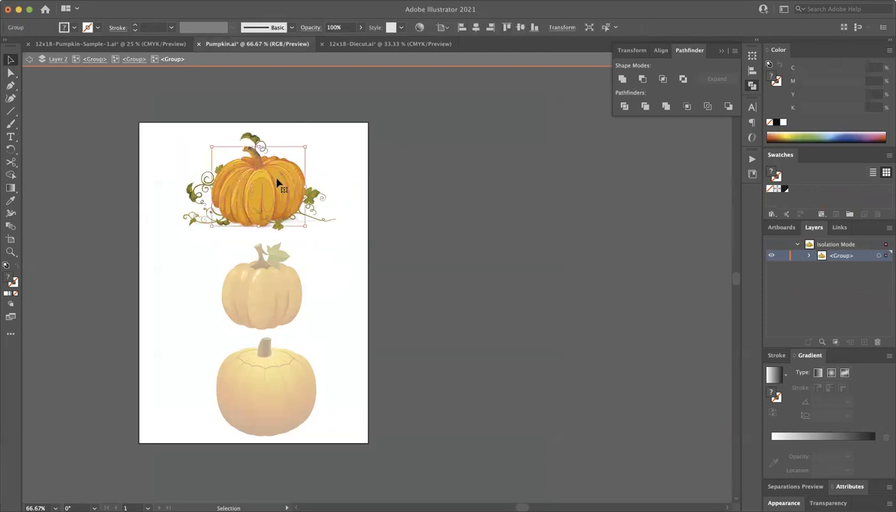
{"action": "key", "text": "Delete"}
{"action": "key", "text": "super+z"}
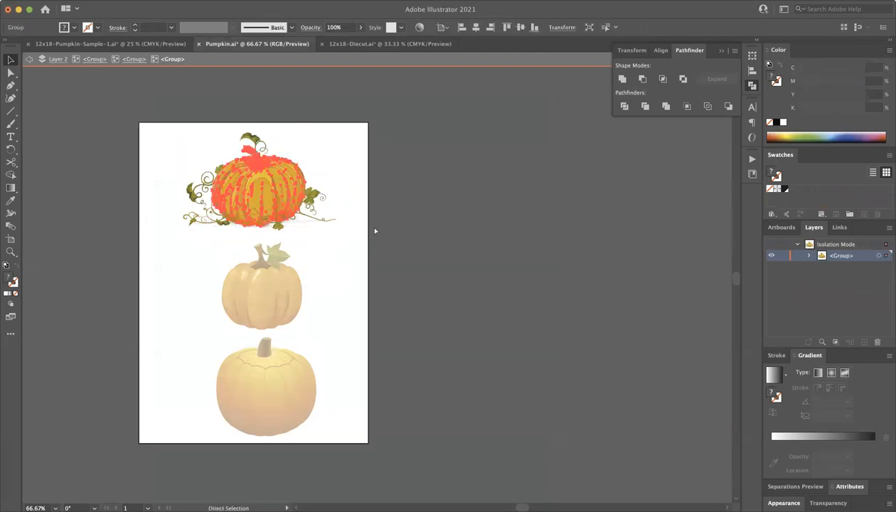
{"action": "left_click", "coordinate": [377, 44]}
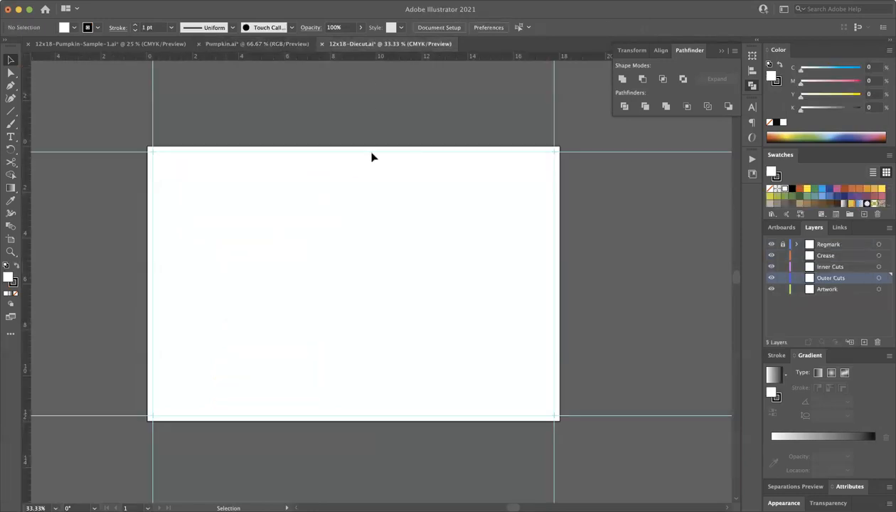
{"action": "key", "text": "super+v"}
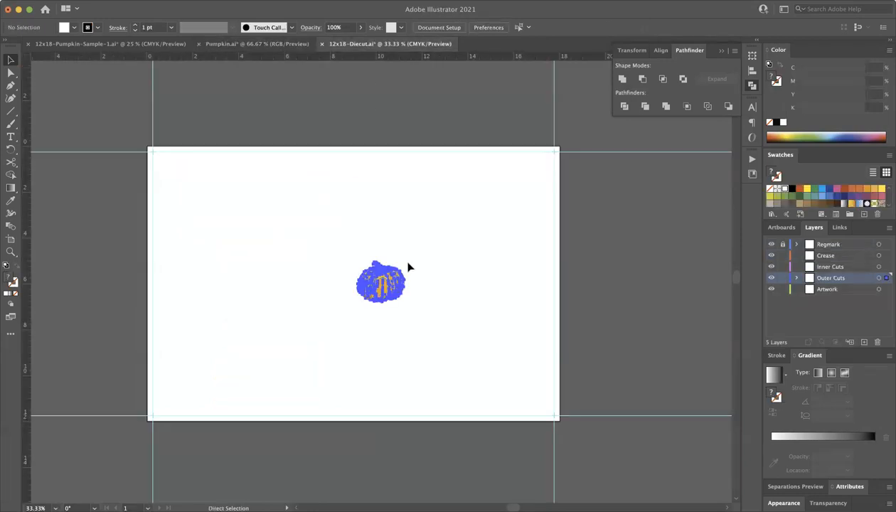
{"action": "left_click", "coordinate": [465, 253]}
{"action": "left_click", "coordinate": [390, 281]}
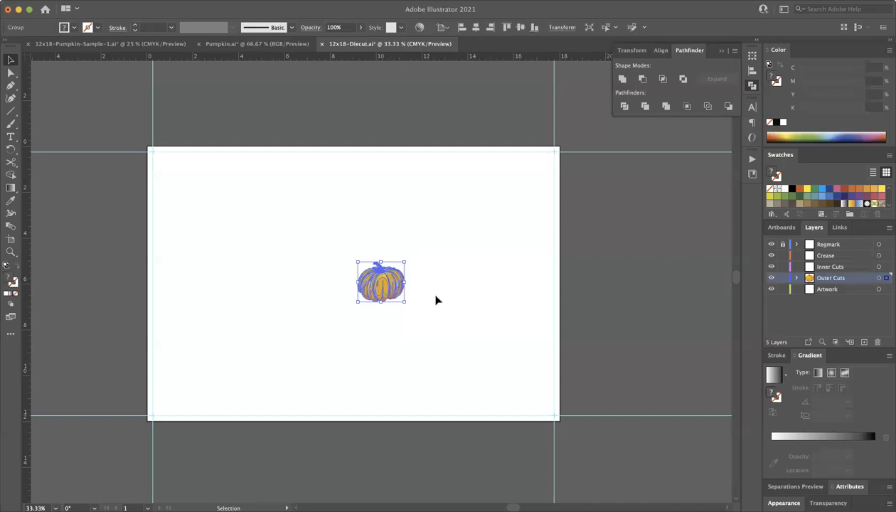
{"action": "key", "text": "a"}
{"action": "key", "text": "Delete"}
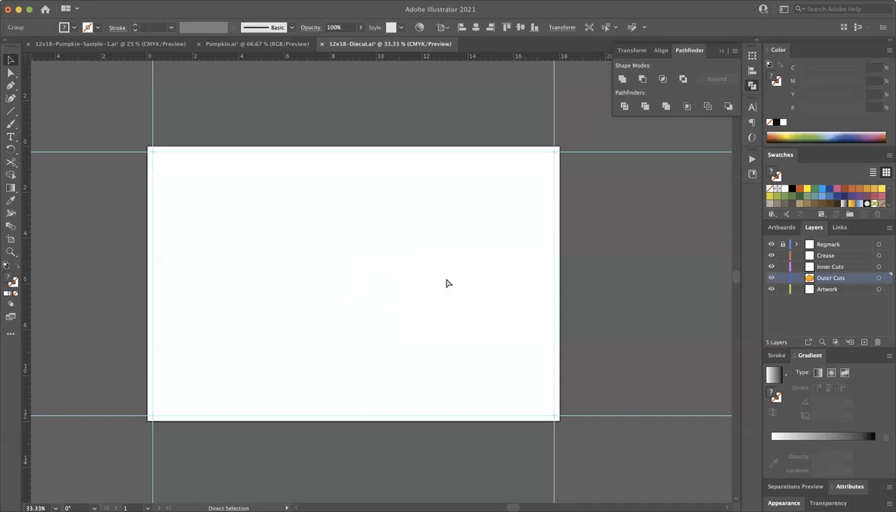
{"action": "key", "text": "v"}
- Paste the copied pumpkin onto the Artwork layer
{"action": "left_click", "coordinate": [828, 285]}
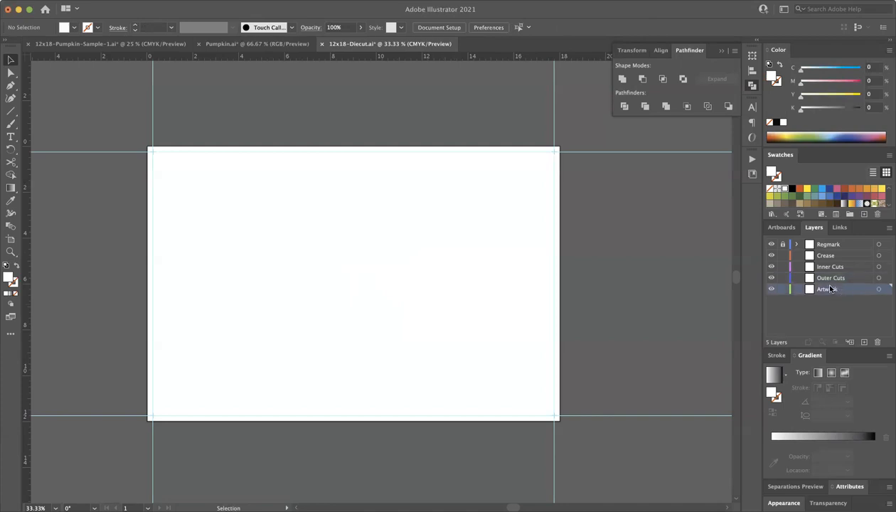
{"action": "key", "text": "a"}
{"action": "key", "text": "v"}
{"action": "key", "text": "super+v"}
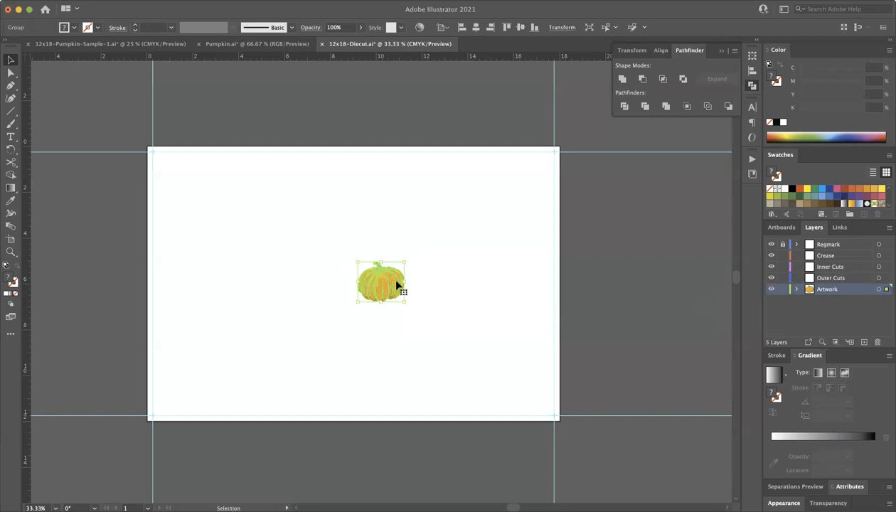
- Enlarge the pasted pumpkin to about 8.2 in wide and place it in the right half of the artboard
{"action": "left_click_drag", "start_coordinate": [389, 281], "coordinate": [512, 304]}
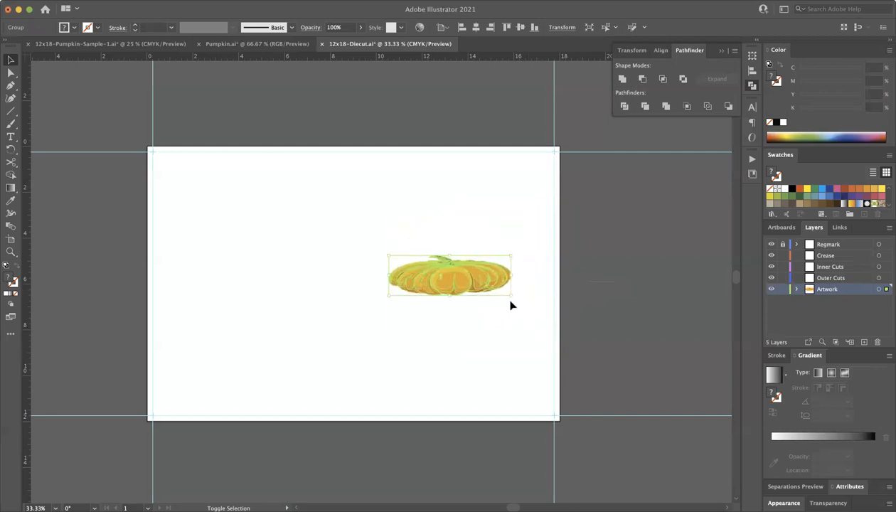
{"action": "left_click", "coordinate": [483, 324]}
{"action": "left_click", "coordinate": [470, 284]}
{"action": "left_click_drag", "start_coordinate": [452, 296], "coordinate": [476, 396]}
{"action": "left_click_drag", "start_coordinate": [469, 352], "coordinate": [436, 313]}
{"action": "left_click_drag", "start_coordinate": [475, 284], "coordinate": [541, 284]}
{"action": "left_click_drag", "start_coordinate": [484, 285], "coordinate": [484, 285]}
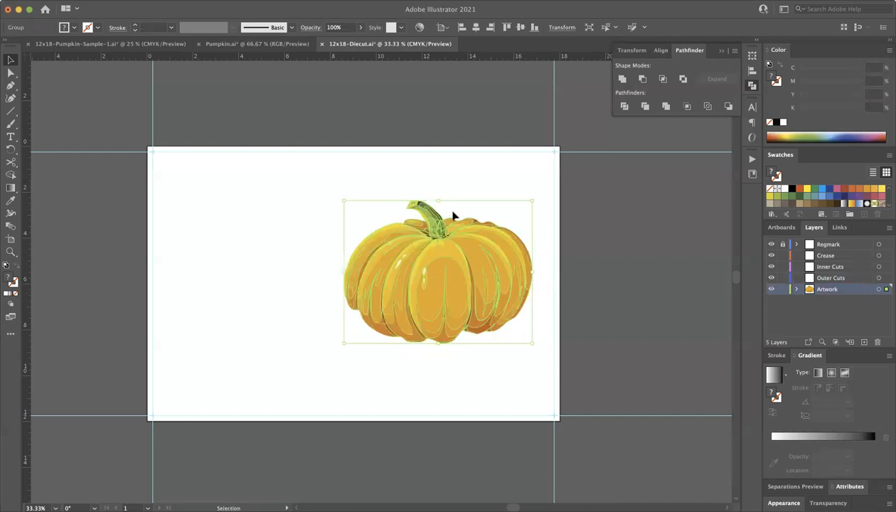
- Stretch the pumpkin vertically to about 8.3 in tall and center it vertically by eye on the artboard
{"action": "left_click_drag", "start_coordinate": [432, 204], "coordinate": [431, 186]}
{"action": "mouse_move", "coordinate": [459, 253]}
{"action": "left_mouse_down"}
{"action": "mouse_move", "coordinate": [465, 285]}
{"action": "mouse_move", "coordinate": [459, 263]}
{"action": "mouse_move", "coordinate": [464, 269]}
{"action": "left_mouse_up"}
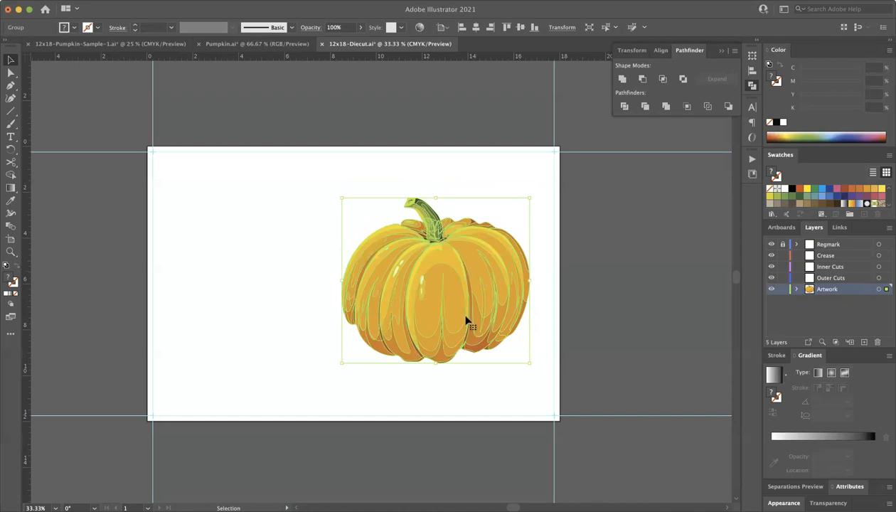
{"action": "left_click_drag", "start_coordinate": [437, 363], "coordinate": [437, 381]}
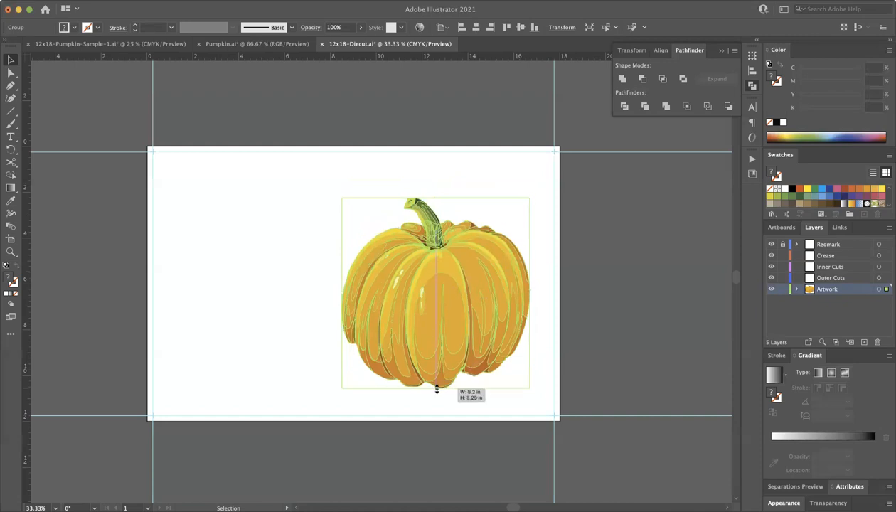
{"action": "left_click_drag", "start_coordinate": [446, 340], "coordinate": [444, 334]}
{"action": "mouse_move", "coordinate": [490, 302]}
{"action": "left_mouse_down"}
{"action": "mouse_move", "coordinate": [507, 293]}
{"action": "mouse_move", "coordinate": [496, 300]}
{"action": "left_mouse_up"}
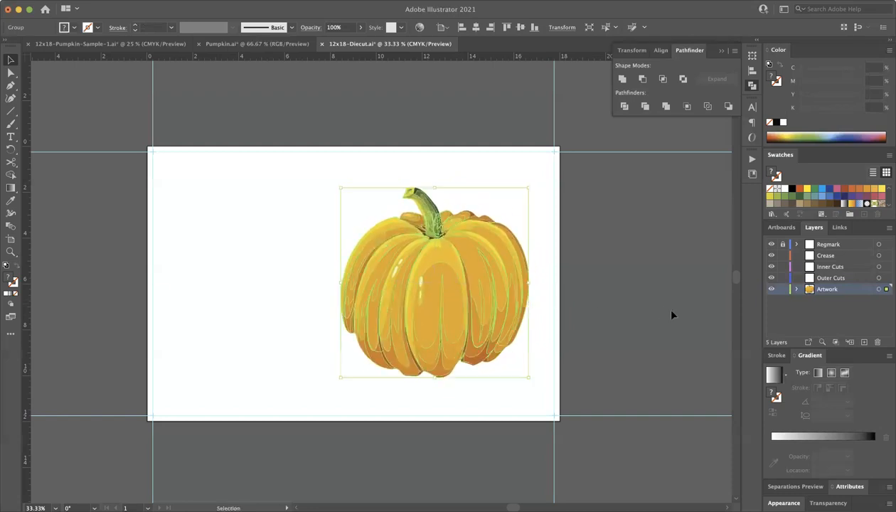
{"action": "left_click", "coordinate": [609, 307]}
- Duplicate the pumpkin into the left half of the artboard, level with the original and slightly overlapping its edge
{"action": "left_click", "coordinate": [488, 269]}
{"action": "left_click_drag", "start_coordinate": [482, 311], "coordinate": [308, 269]}
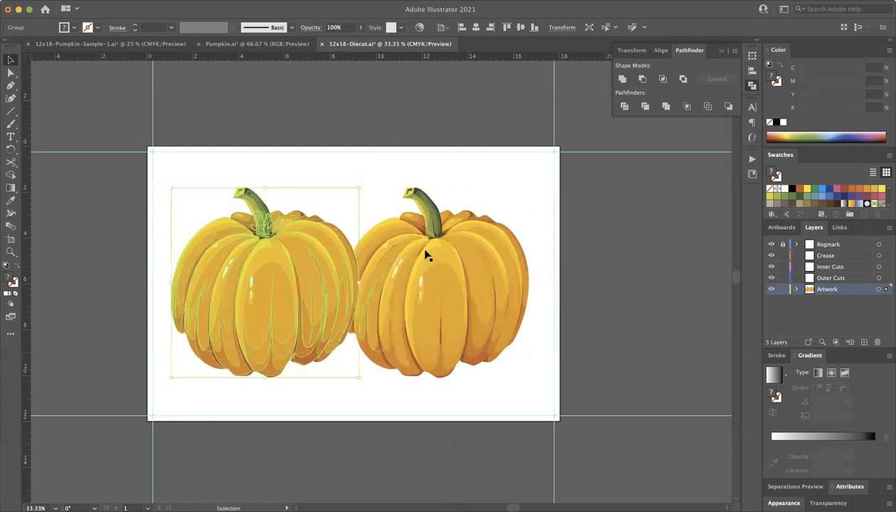
{"action": "left_click", "coordinate": [555, 221]}
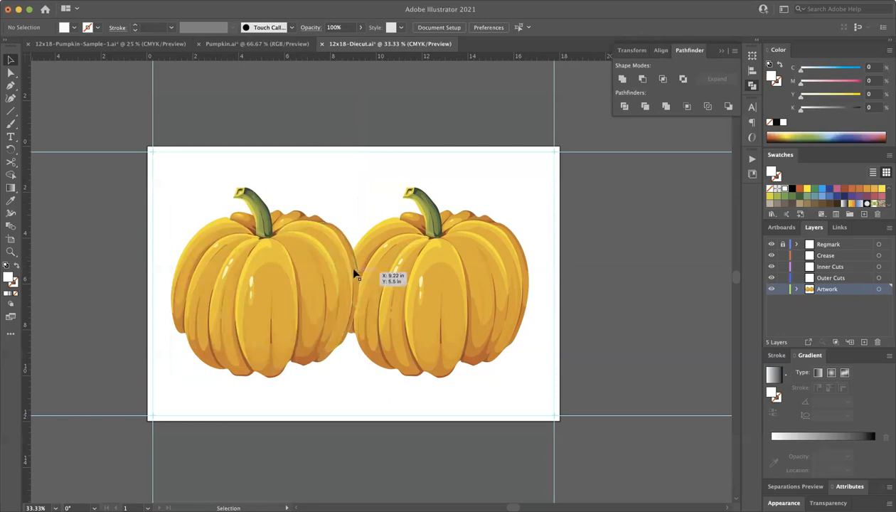
- Reflect the left pumpkin across the vertical axis to mirror the right one
{"action": "left_click", "coordinate": [249, 283]}
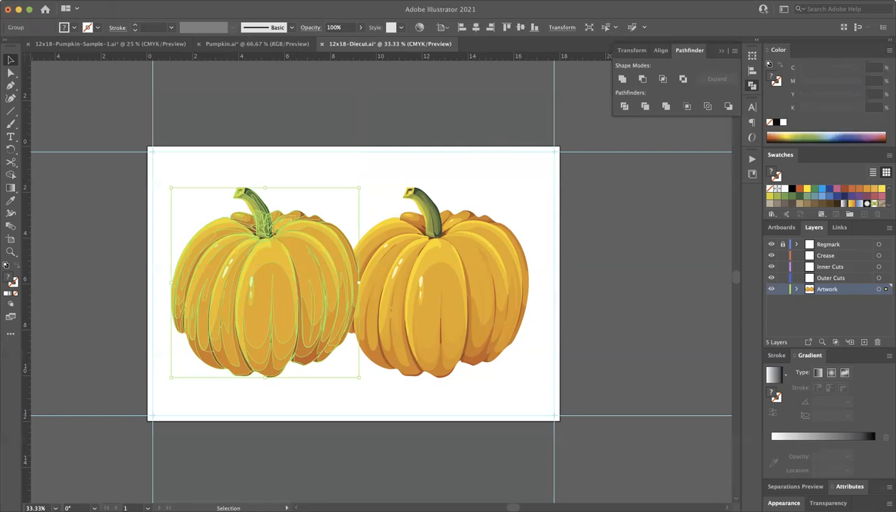
{"action": "left_click", "coordinate": [135, 0]}
{"action": "mouse_move", "coordinate": [214, 0]}
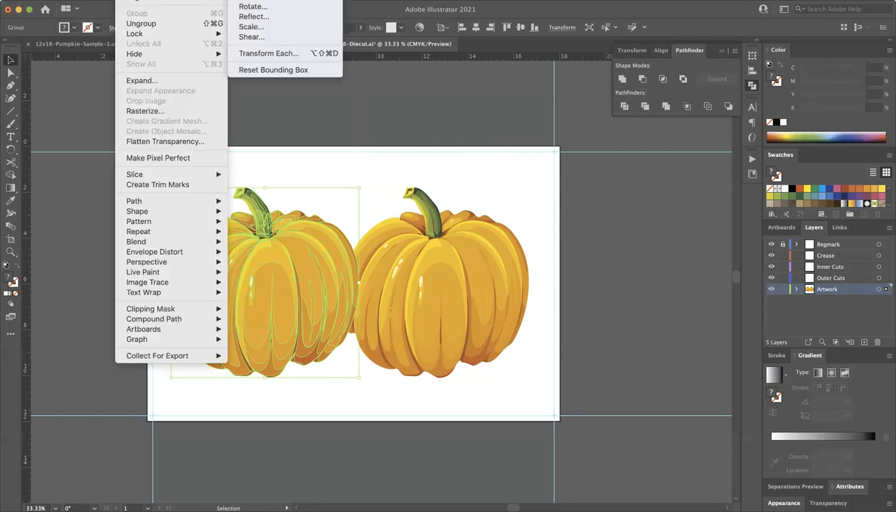
{"action": "left_click", "coordinate": [254, 16]}
{"action": "left_click", "coordinate": [506, 139]}
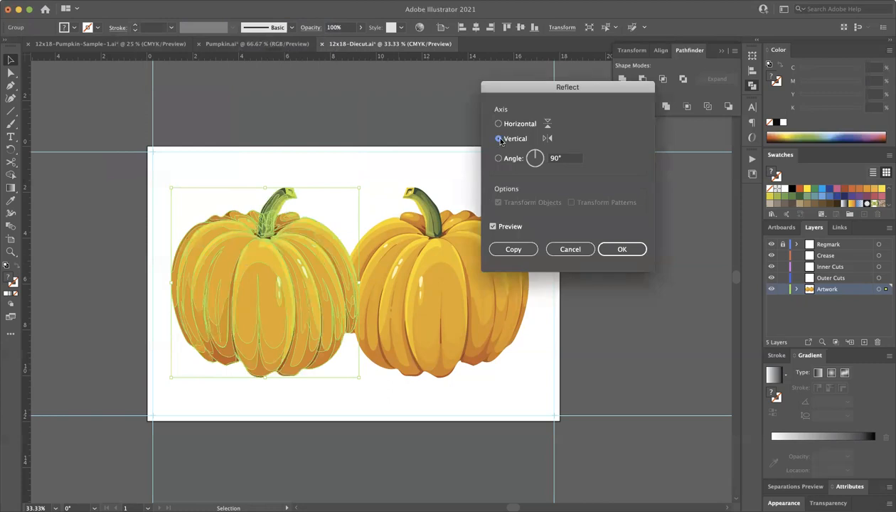
{"action": "left_click", "coordinate": [621, 251]}
{"action": "left_click", "coordinate": [646, 266]}
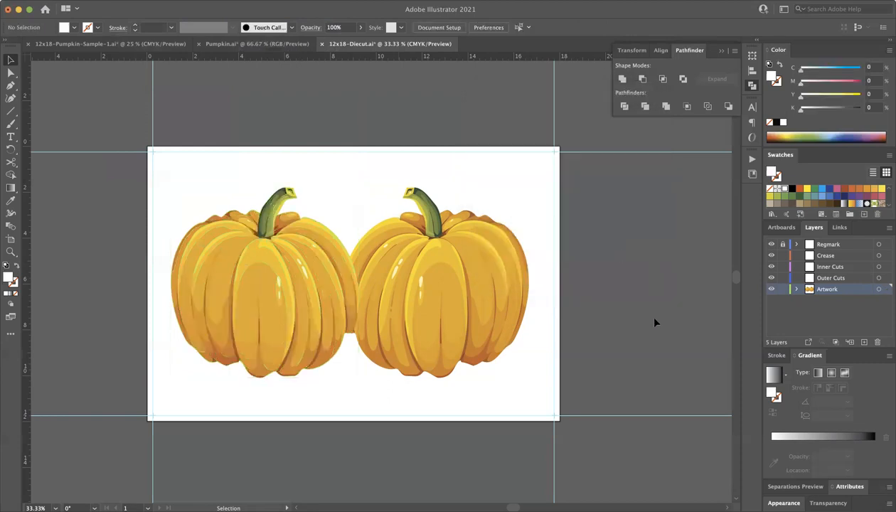
- Bring the right pumpkin in front of the left one where they overlap
{"action": "left_click", "coordinate": [416, 286]}
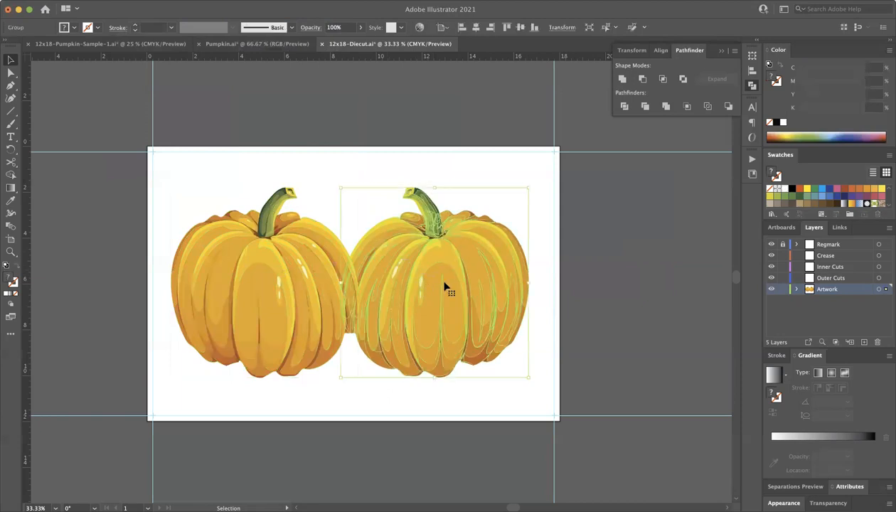
{"action": "key", "text": "super"}
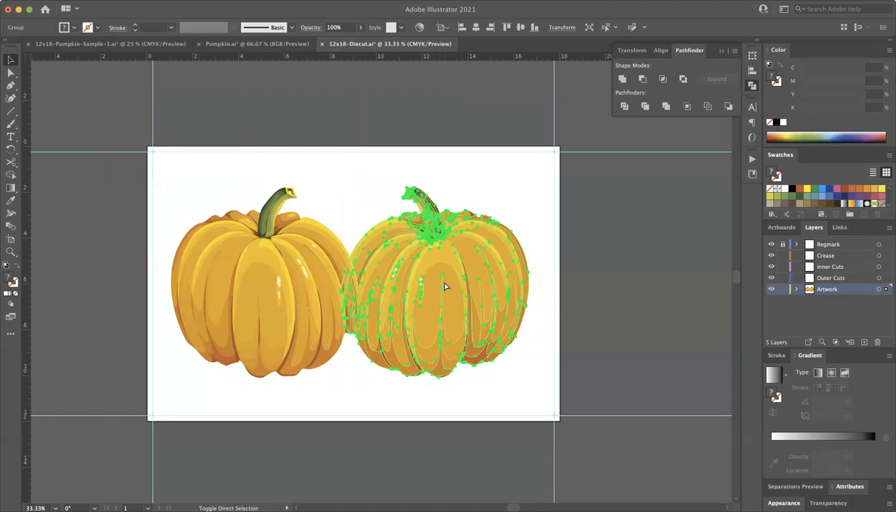
{"action": "left_click", "coordinate": [587, 300]}
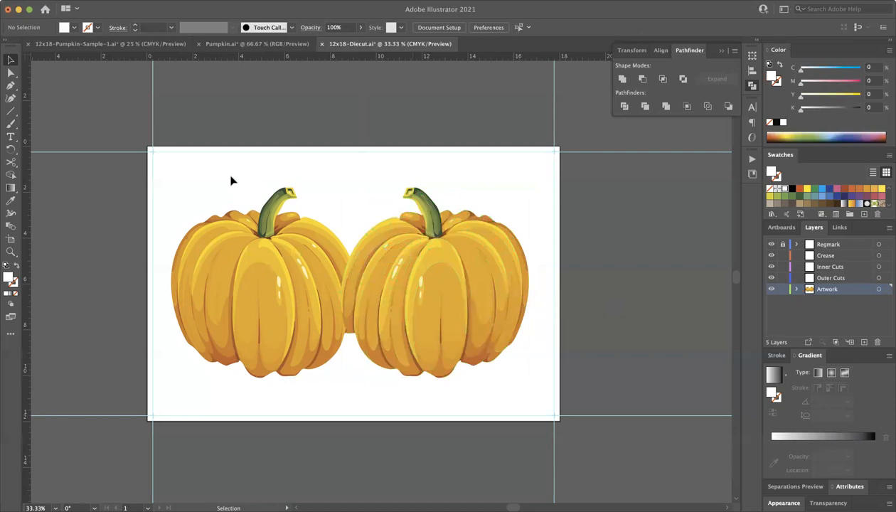
- Group the two pumpkins and center the group horizontally and vertically on the artboard
{"action": "left_click_drag", "start_coordinate": [300, 229], "coordinate": [449, 317]}
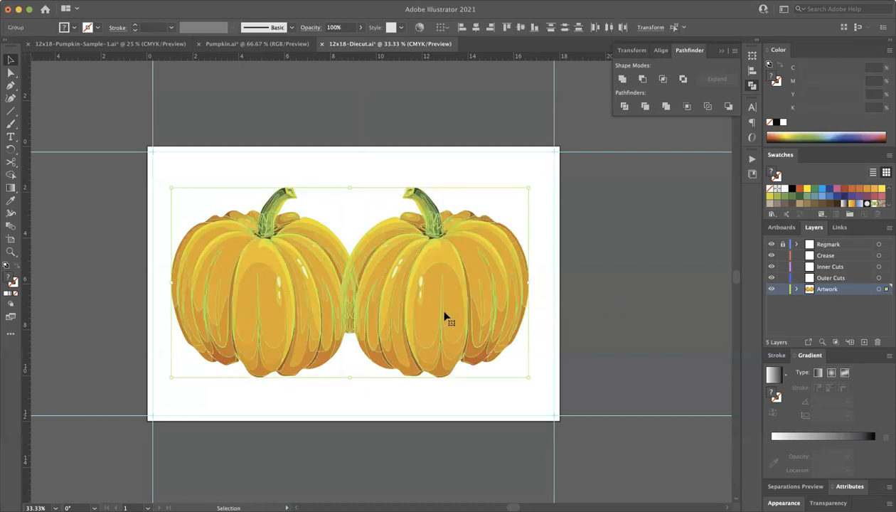
{"action": "key", "text": "super+shift+g"}
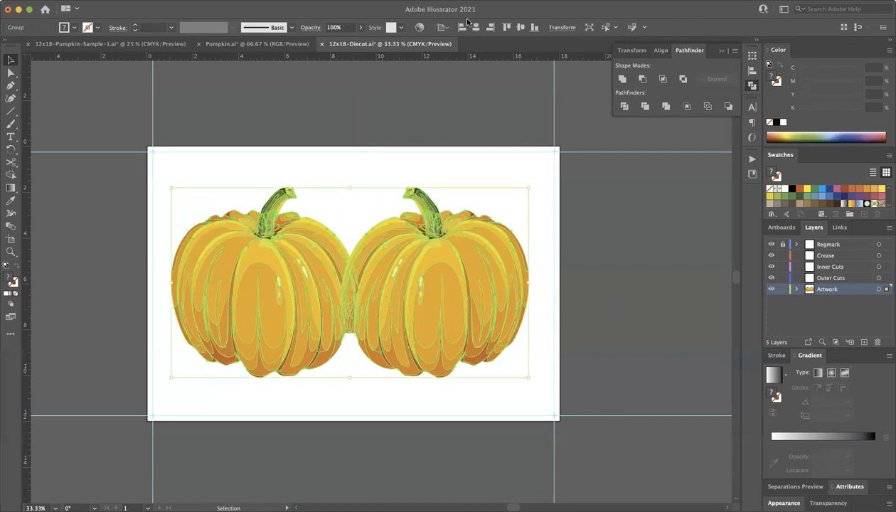
{"action": "left_click", "coordinate": [444, 28]}
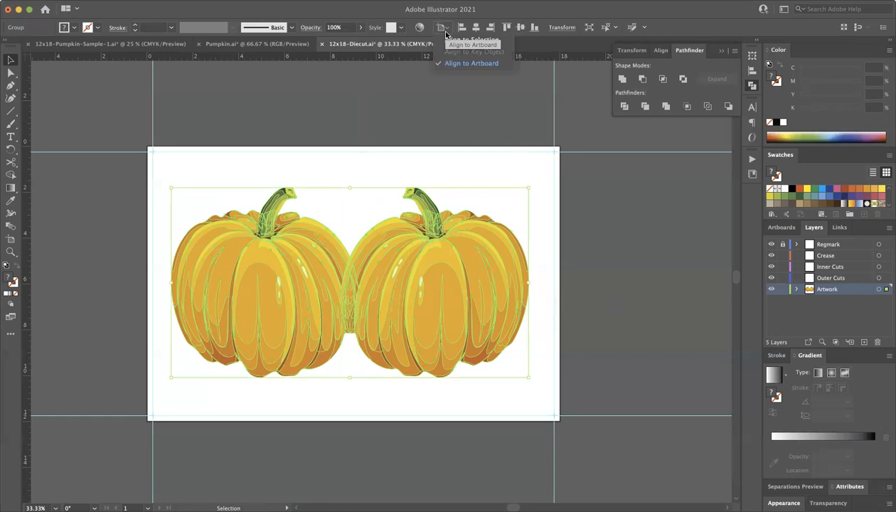
{"action": "left_click", "coordinate": [466, 63]}
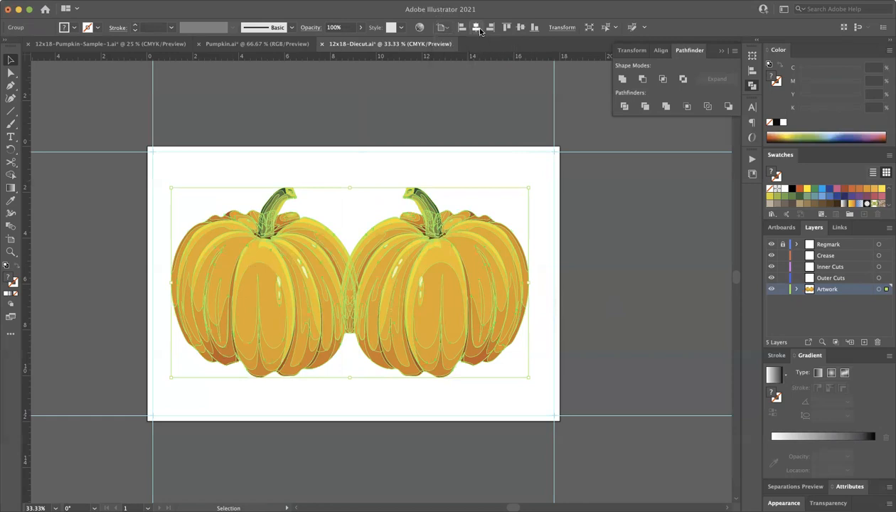
{"action": "left_click", "coordinate": [476, 28]}
{"action": "left_click", "coordinate": [521, 28]}
{"action": "left_click", "coordinate": [484, 139]}
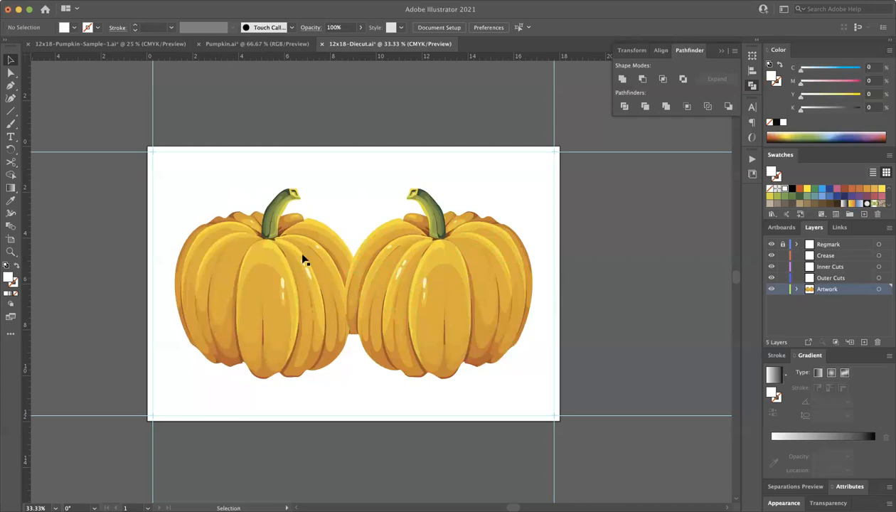
- Copy the pumpkin group and lock the Artwork layer
{"action": "left_click", "coordinate": [318, 258]}
{"action": "key", "text": "a"}
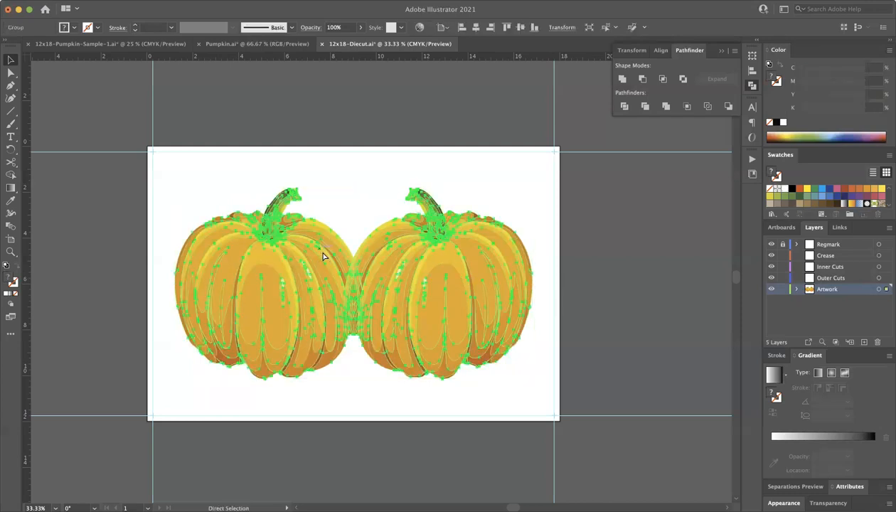
{"action": "key", "text": "v"}
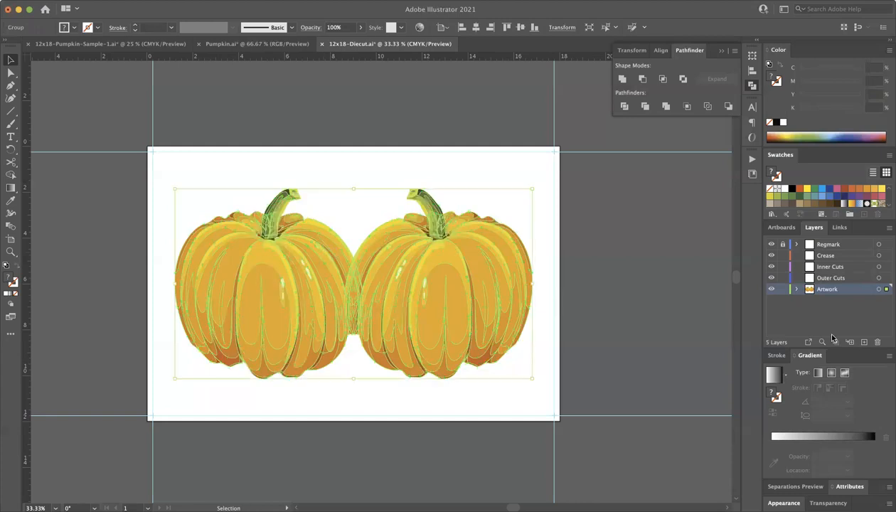
{"action": "left_click", "coordinate": [783, 289]}
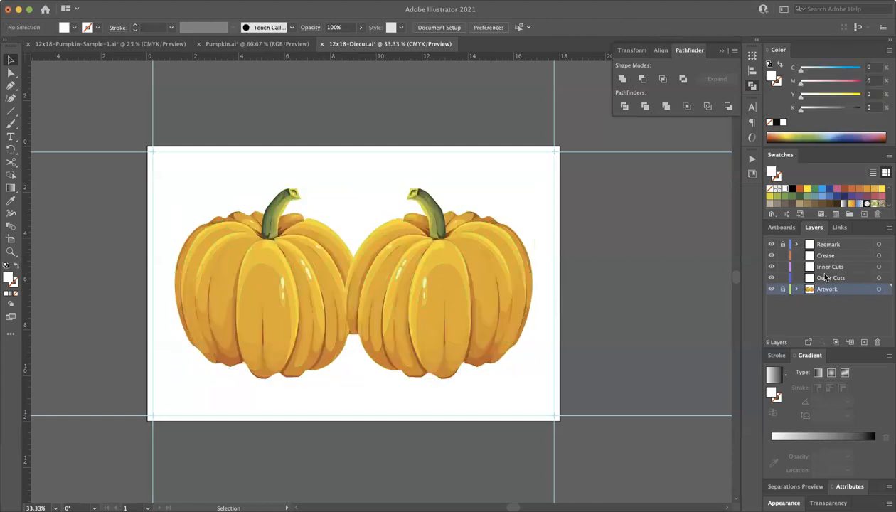
- Hide the Artwork layer and paste the copied pumpkins in place on the Outer Cuts layer
{"action": "left_click", "coordinate": [827, 280]}
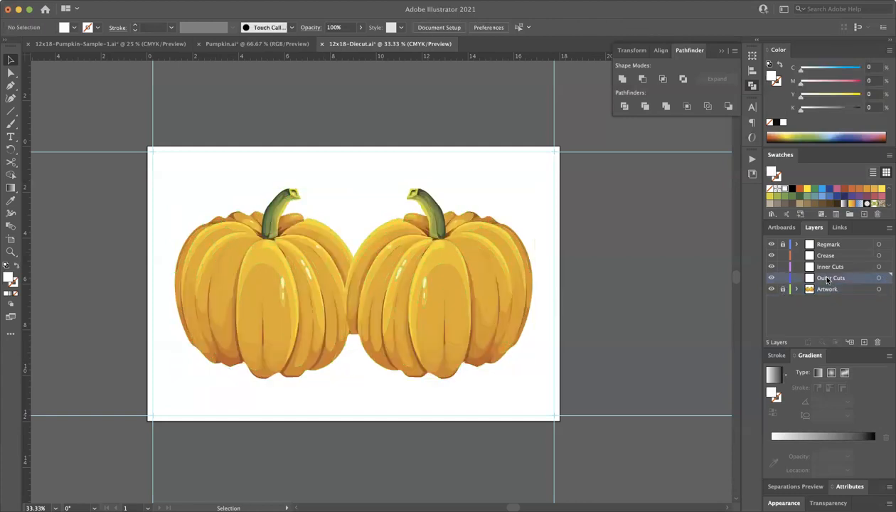
{"action": "left_click", "coordinate": [772, 290]}
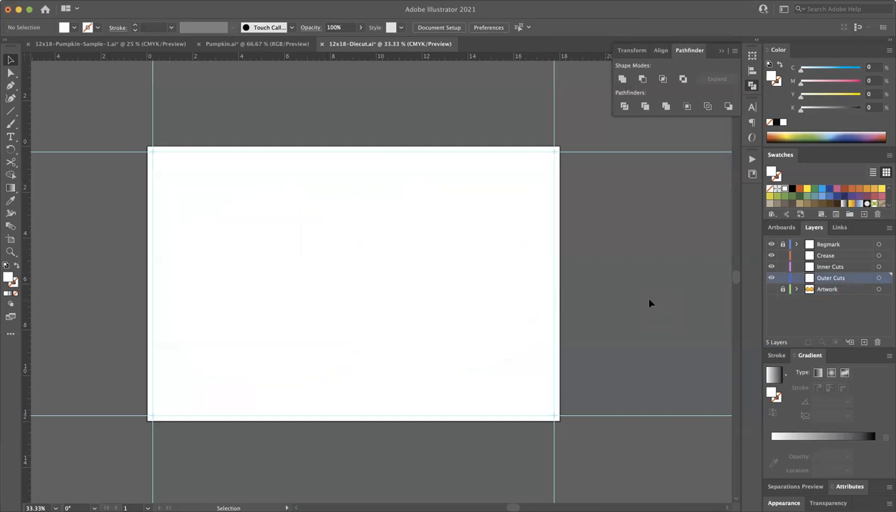
{"action": "key", "text": "a"}
{"action": "key", "text": "v"}
{"action": "key", "text": "super+v"}
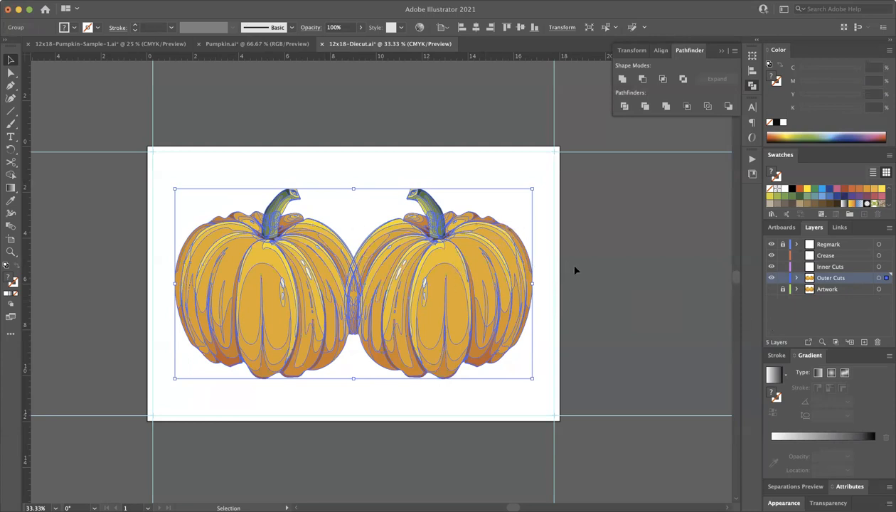
- Merge the pumpkins on the Outer Cuts layer into a single silhouette with Pathfinder Unite
{"action": "scroll", "coordinate": [592, 222], "scroll_direction": "right", "scroll_amount": 2}
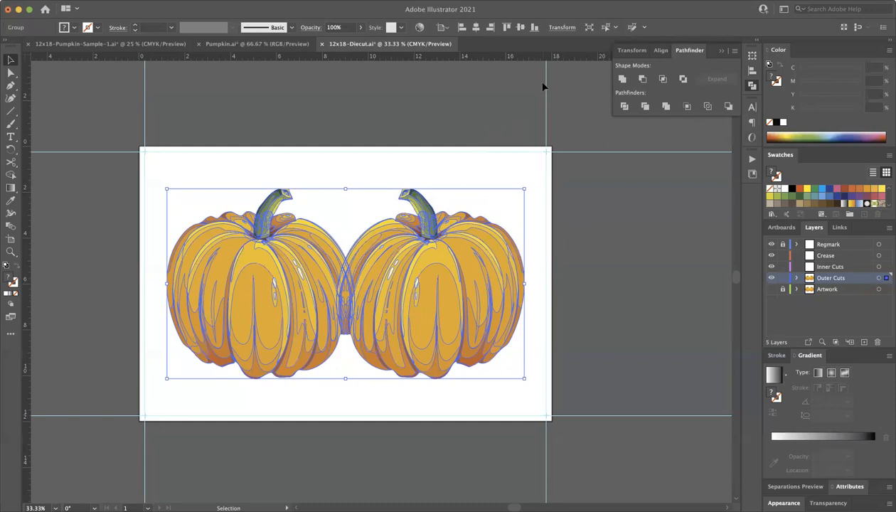
{"action": "scroll", "coordinate": [543, 86], "scroll_direction": "up", "scroll_amount": 1}
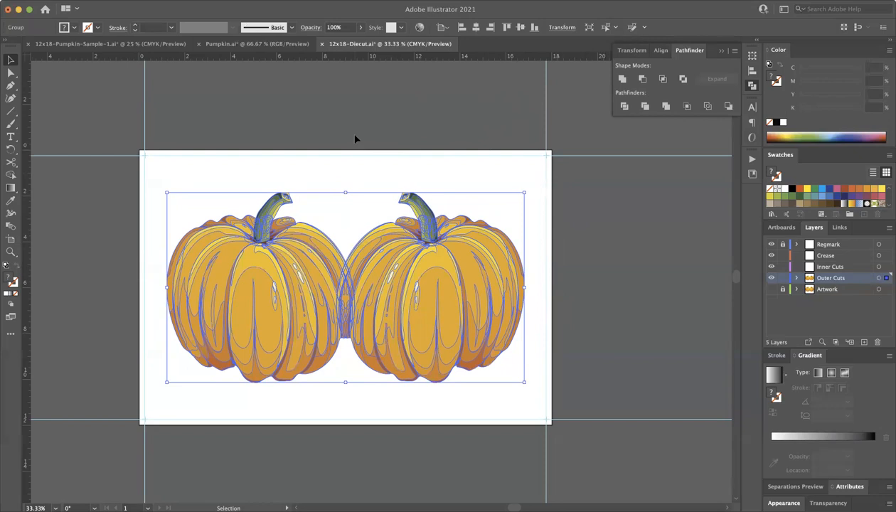
{"action": "left_click", "coordinate": [285, 0]}
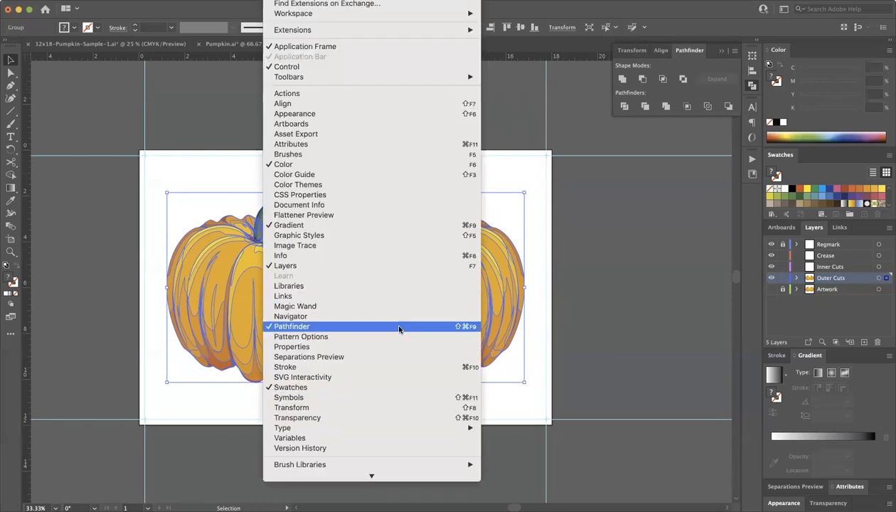
{"action": "left_click", "coordinate": [701, 77]}
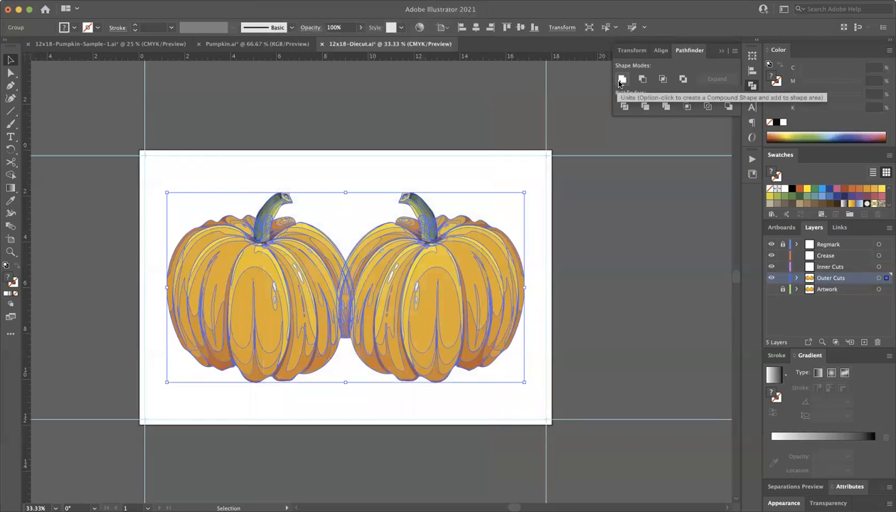
{"action": "left_click", "coordinate": [622, 79]}
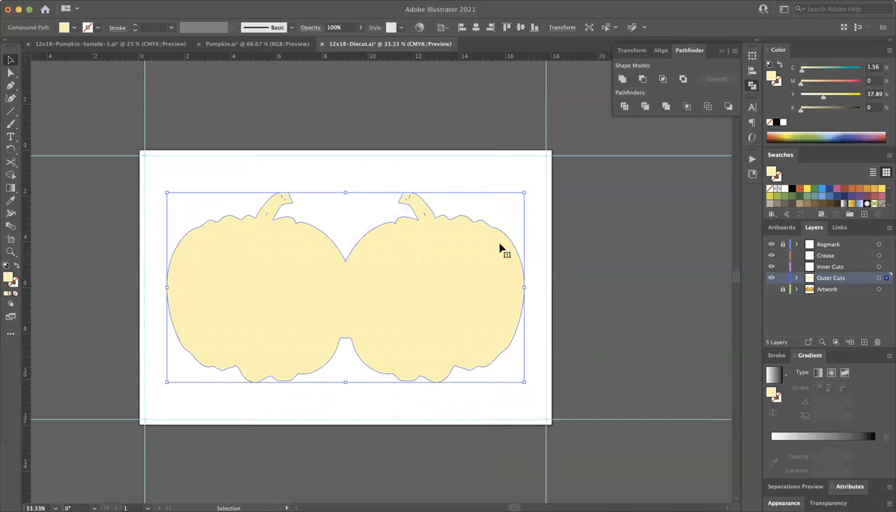
{"action": "left_click", "coordinate": [354, 218]}
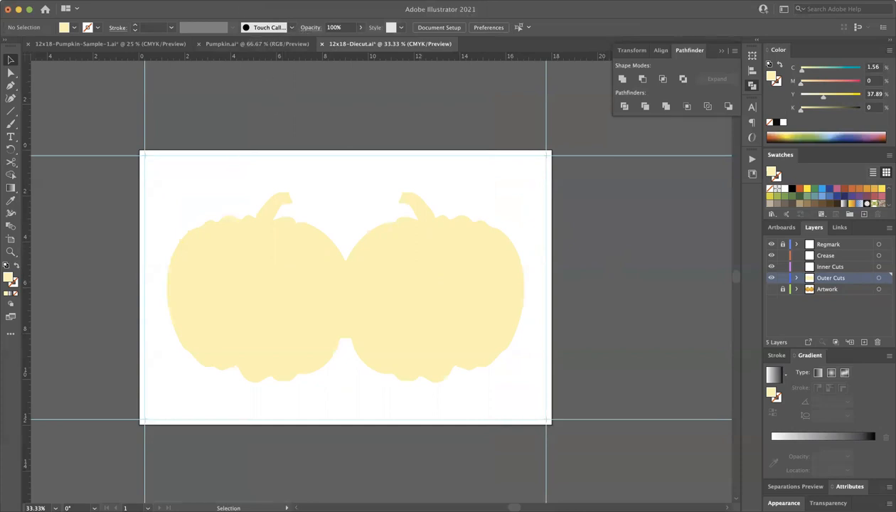
- Switch to Outline view and delete the stray path fragments inside the left pumpkin's stem
{"action": "left_click", "coordinate": [251, 1]}
{"action": "key", "text": "super+y"}
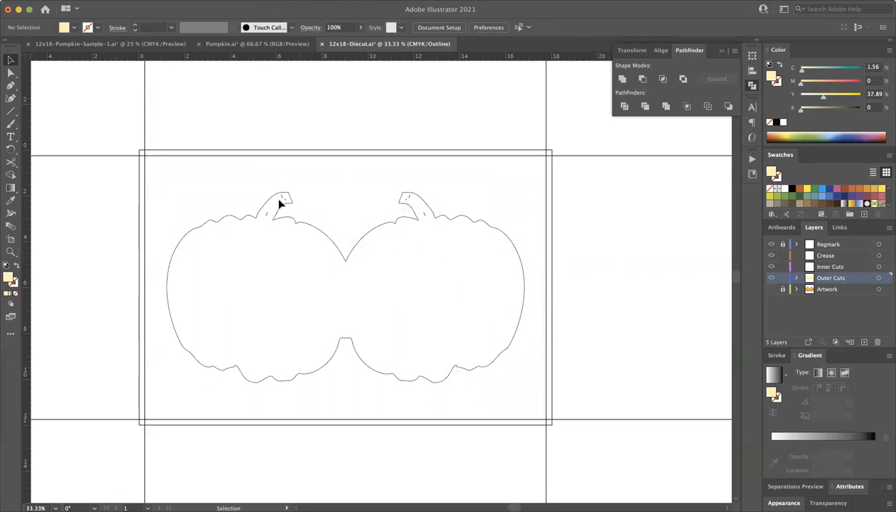
{"action": "left_click", "coordinate": [11, 71]}
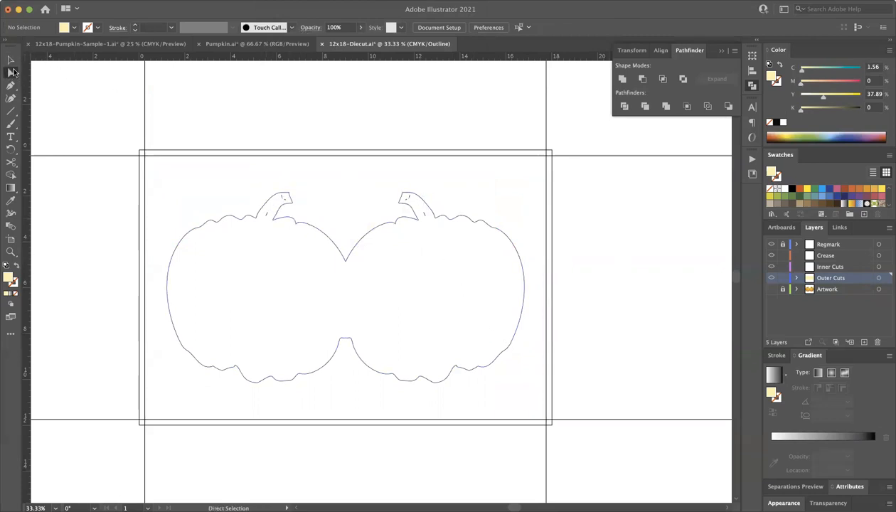
{"action": "left_click", "coordinate": [268, 214]}
{"action": "key", "text": "Delete"}
{"action": "left_click", "coordinate": [286, 200]}
{"action": "key", "text": "Delete"}
{"action": "left_click", "coordinate": [283, 196]}
{"action": "key", "text": "Delete"}
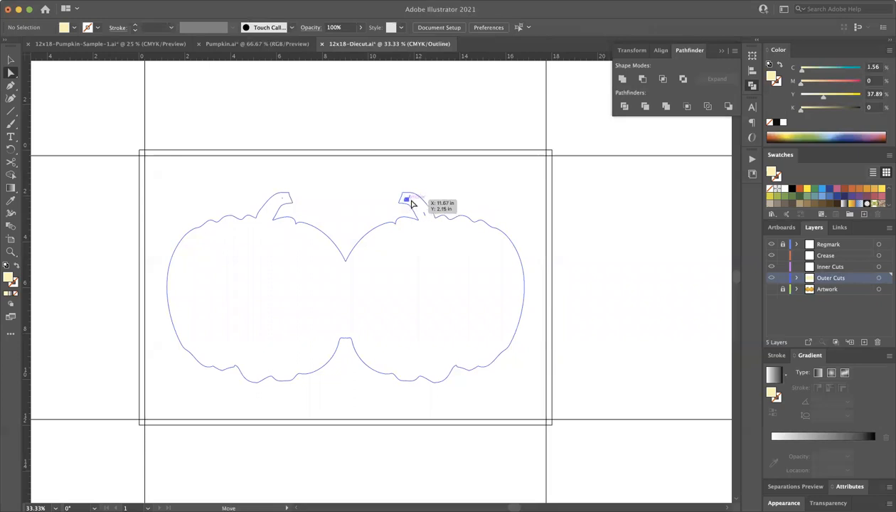
- Delete the stray path fragments inside the right pumpkin's stem and try to clear the remaining specks in both stems
{"action": "left_click", "coordinate": [407, 198]}
{"action": "key", "text": "Delete"}
{"action": "left_click", "coordinate": [409, 198]}
{"action": "key", "text": "Delete"}
{"action": "left_click", "coordinate": [425, 214]}
{"action": "key", "text": "Delete"}
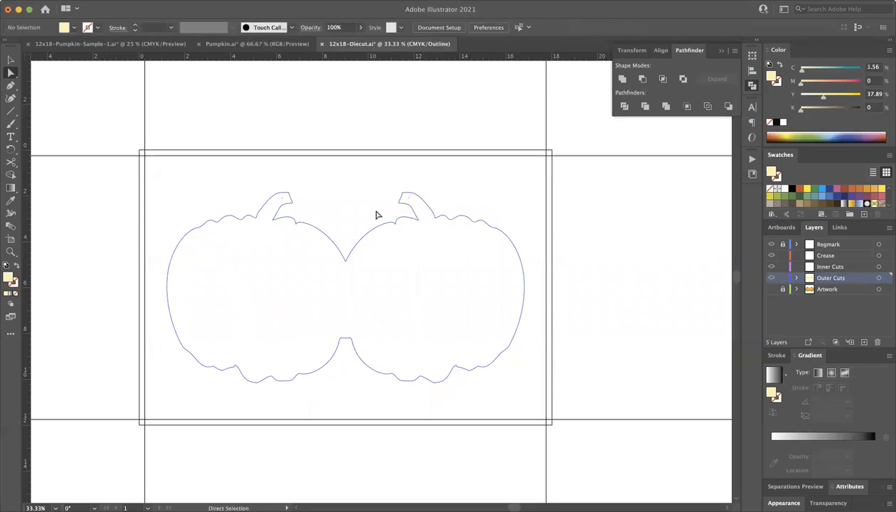
{"action": "left_click", "coordinate": [409, 198]}
{"action": "key", "text": "Delete"}
{"action": "left_click", "coordinate": [284, 198]}
{"action": "key", "text": "Delete"}
{"action": "left_click", "coordinate": [11, 60]}
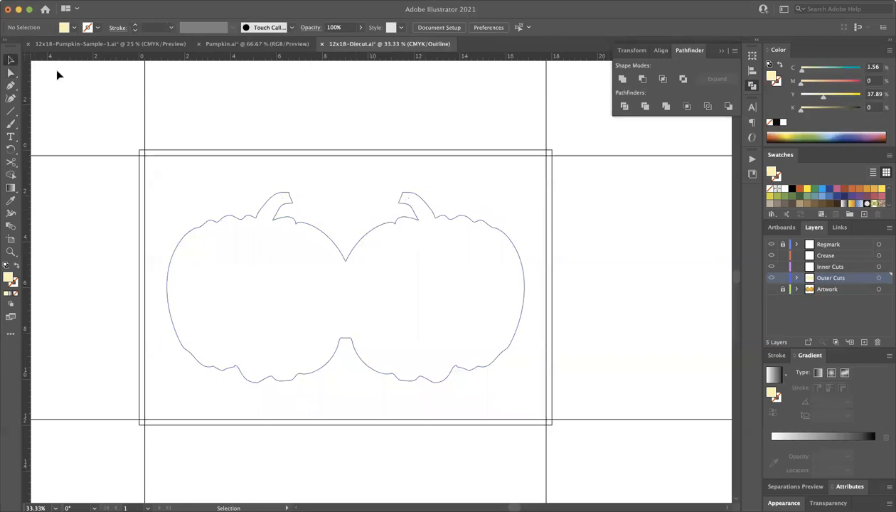
- Return to Preview mode and give the pumpkin silhouette a 1 pt black stroke with no fill
{"action": "left_click", "coordinate": [251, 0]}
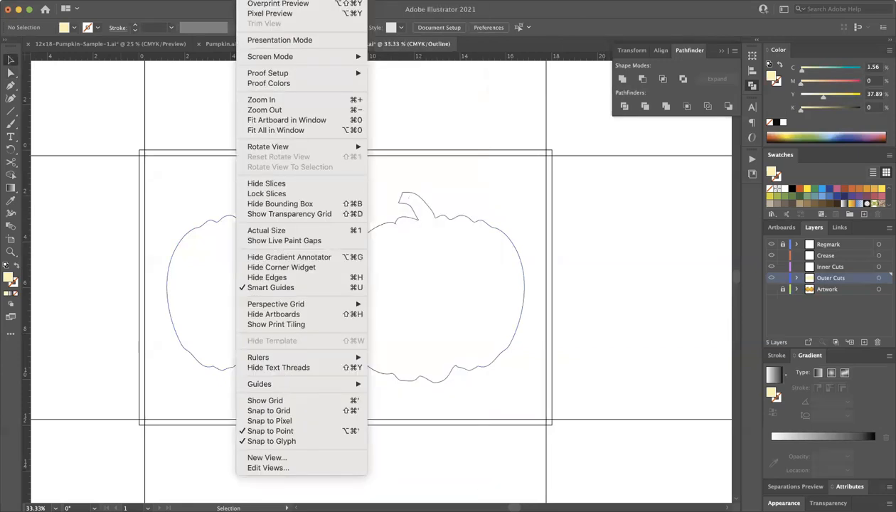
{"action": "key", "text": "super+y"}
{"action": "left_click", "coordinate": [482, 321]}
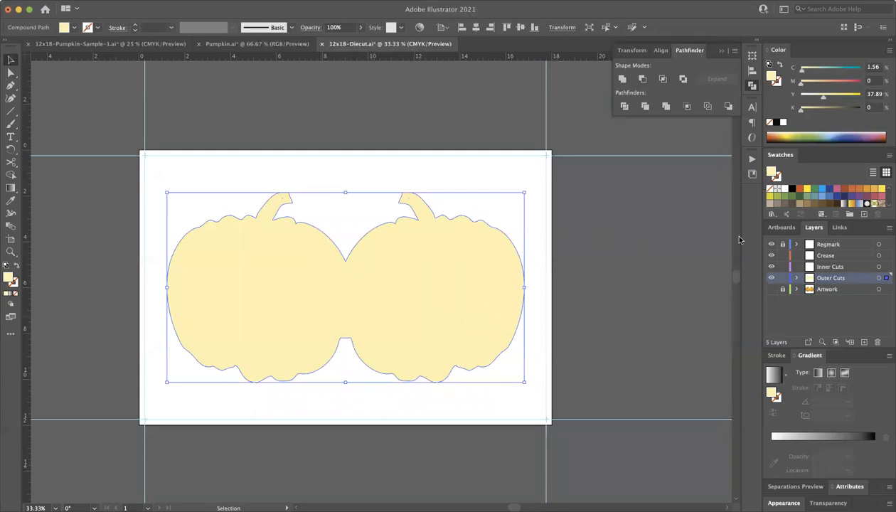
{"action": "left_click", "coordinate": [792, 189]}
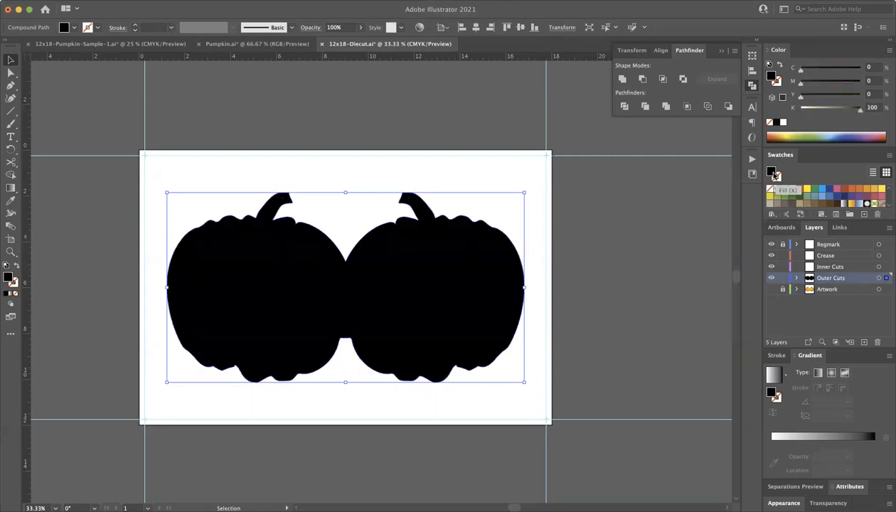
{"action": "left_click", "coordinate": [779, 64]}
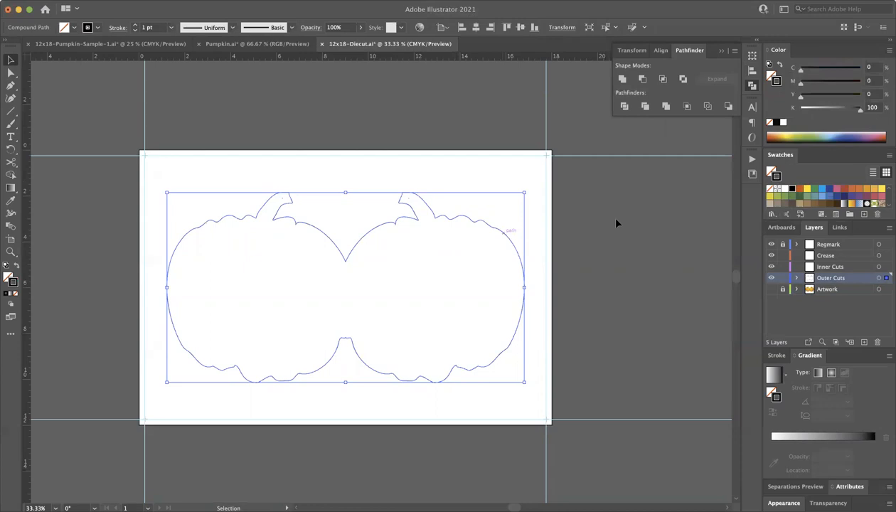
{"action": "left_click", "coordinate": [379, 239]}
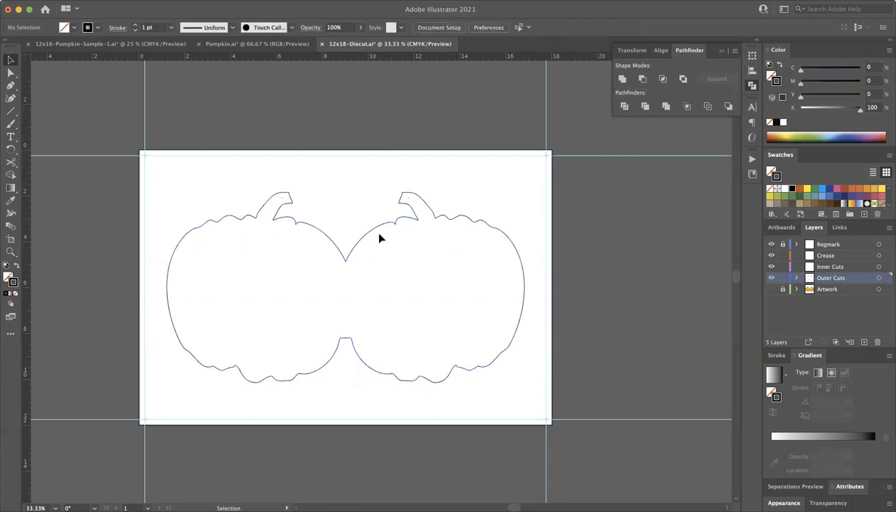
- Toggle the Artwork layer to check the cut outline against the pumpkins, leave it hidden, and lock the Outer Cuts layer
{"action": "left_click", "coordinate": [771, 289]}
{"action": "left_click", "coordinate": [772, 290]}
{"action": "left_click", "coordinate": [772, 289]}
{"action": "left_click", "coordinate": [772, 289]}
{"action": "left_click", "coordinate": [772, 289]}
{"action": "left_click", "coordinate": [772, 289]}
{"action": "left_click", "coordinate": [772, 290]}
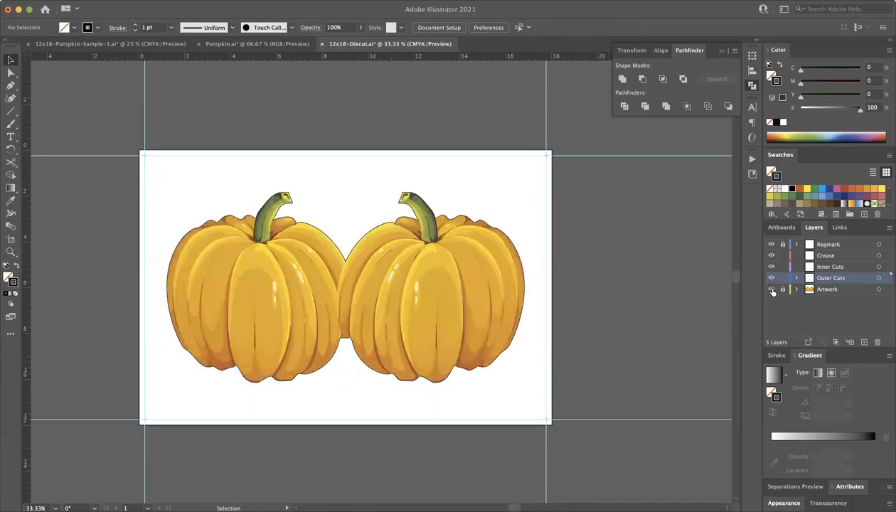
{"action": "left_click", "coordinate": [772, 290]}
{"action": "left_click", "coordinate": [772, 289]}
{"action": "left_click", "coordinate": [772, 290]}
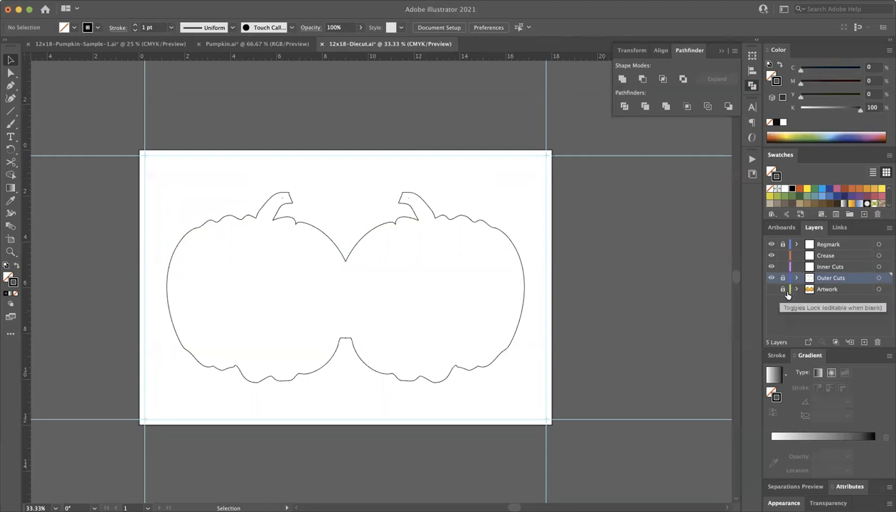
- On the Crease layer, draw a vertical line segment from the upper notch to the lower notch between the pumpkins
{"action": "left_click", "coordinate": [827, 256]}
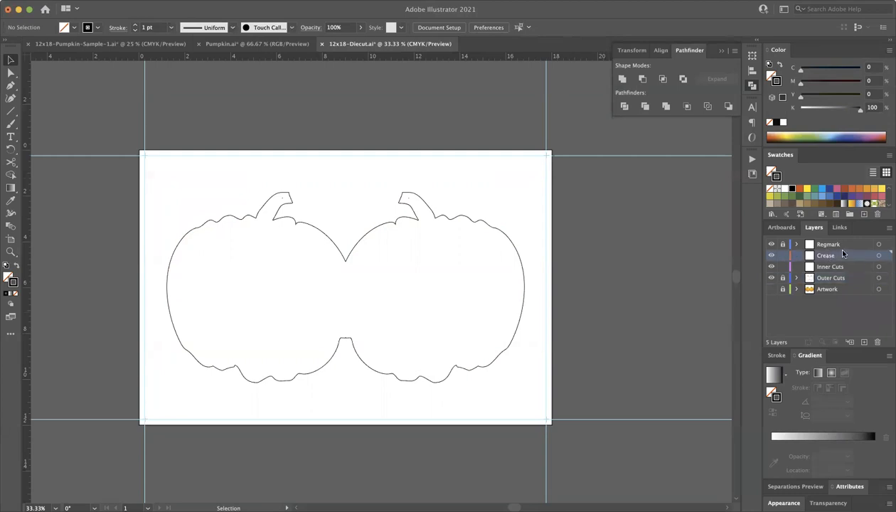
{"action": "left_click", "coordinate": [10, 112]}
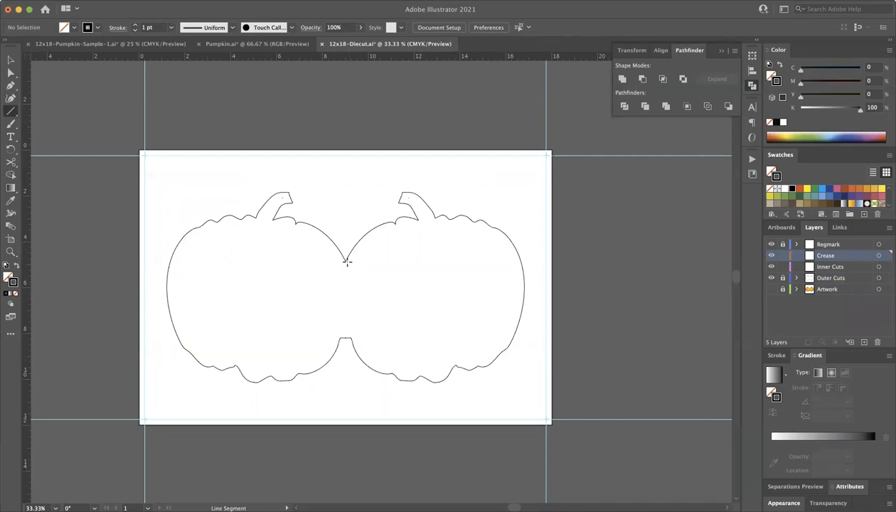
{"action": "left_click_drag", "start_coordinate": [344, 260], "coordinate": [345, 340]}
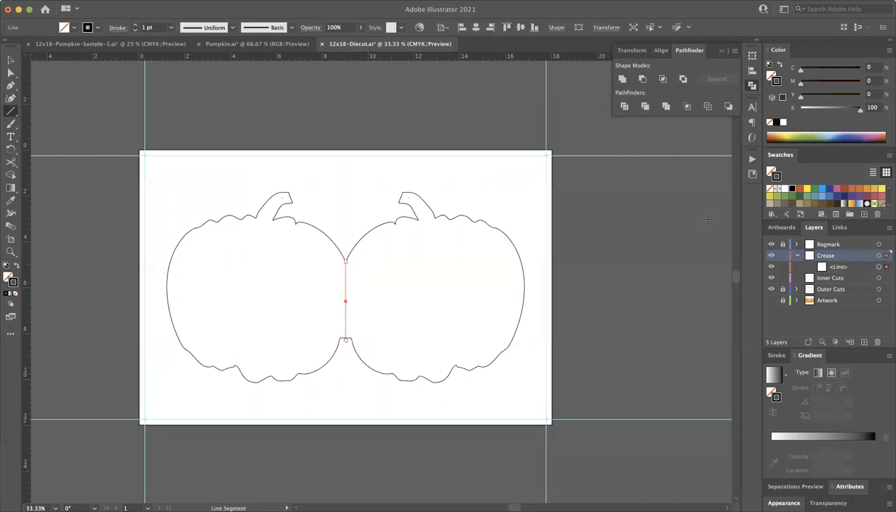
- Set the crease line's stroke color to the CMYK red swatch (M 100, Y 100), keeping the line selected
{"action": "left_click", "coordinate": [800, 189]}
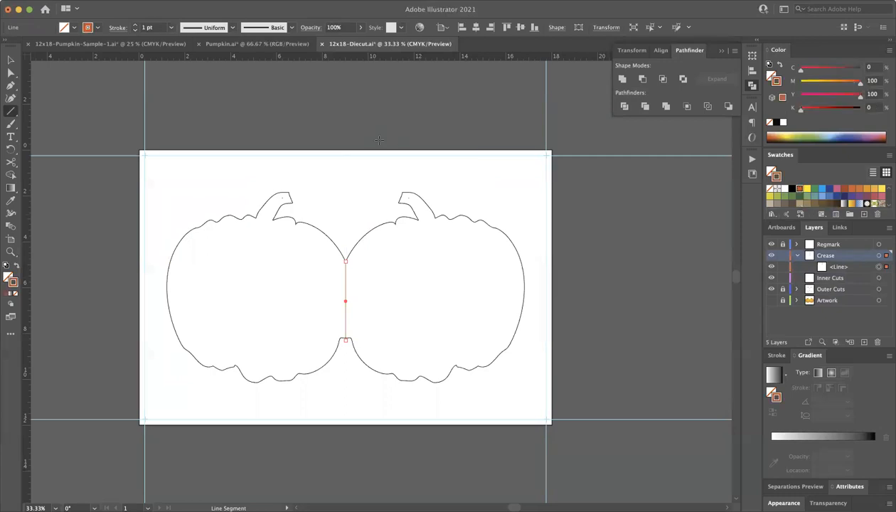
{"action": "left_click", "coordinate": [11, 60]}
{"action": "left_click", "coordinate": [347, 161]}
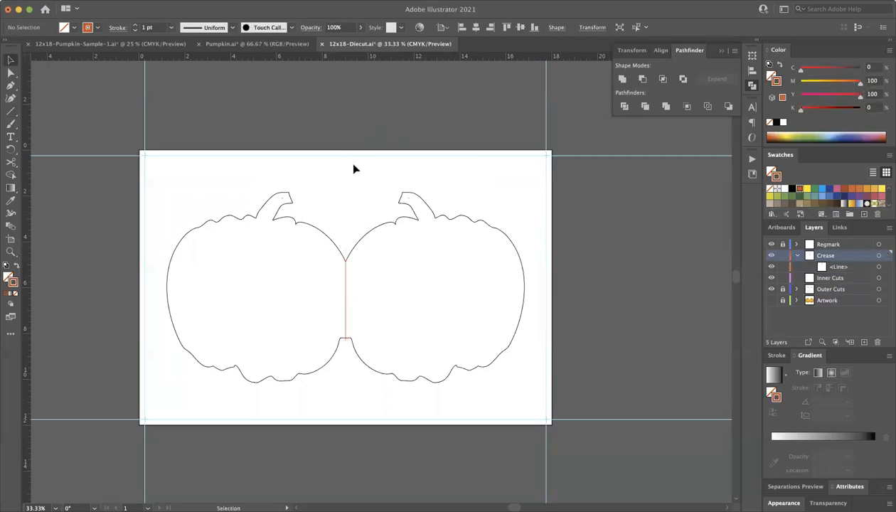
{"action": "left_click", "coordinate": [346, 270]}
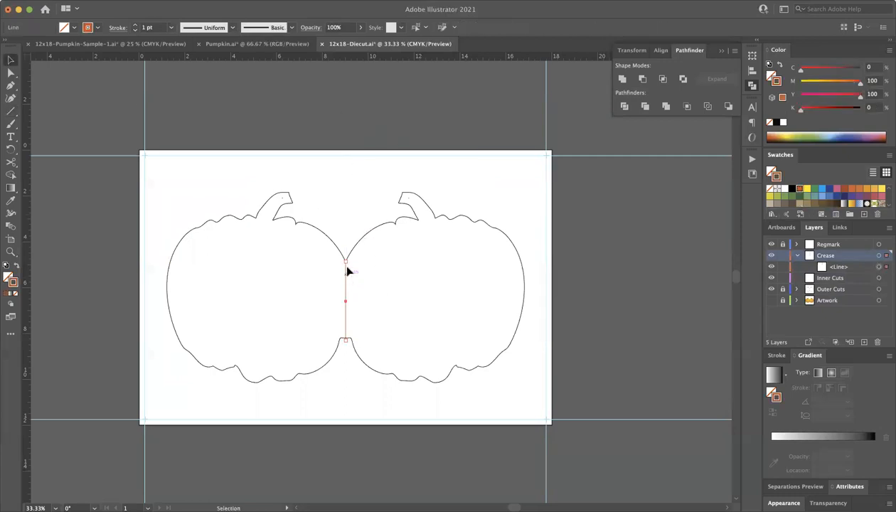
- Extend the crease line's upper end slightly beyond the notch between the pumpkins and deselect it
{"action": "left_click_drag", "start_coordinate": [346, 262], "coordinate": [346, 254]}
{"action": "left_click", "coordinate": [349, 242]}
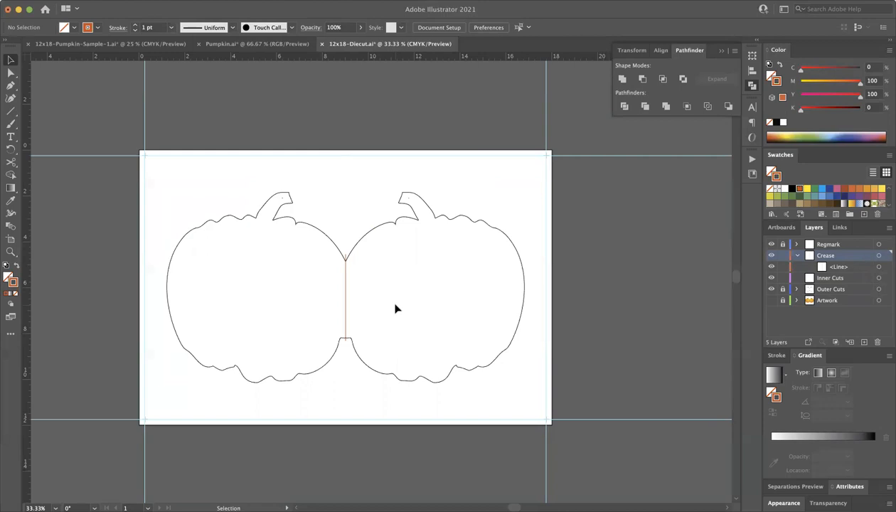
{"action": "scroll", "coordinate": [396, 305], "scroll_direction": "right", "scroll_amount": 1}
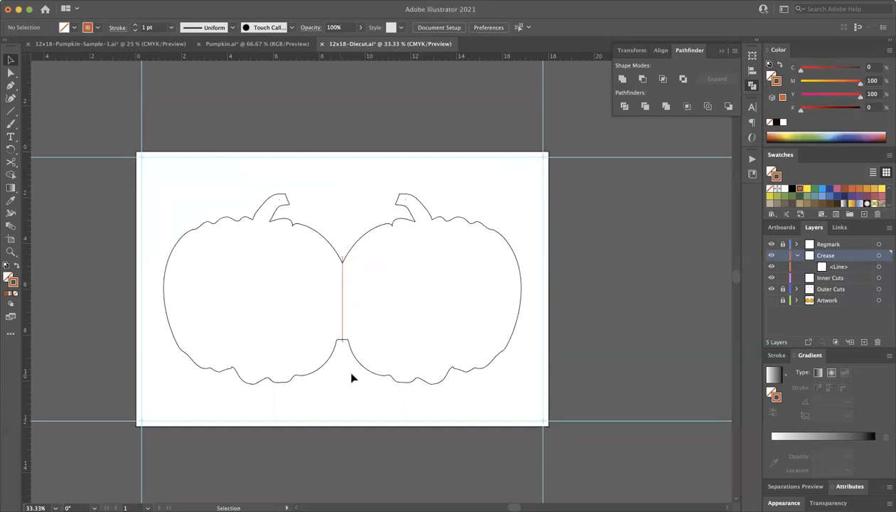
- Lock the Crease layer, make Inner Cuts the active layer, and set the stroke color to black
{"action": "left_click", "coordinate": [782, 256]}
{"action": "left_click", "coordinate": [829, 280]}
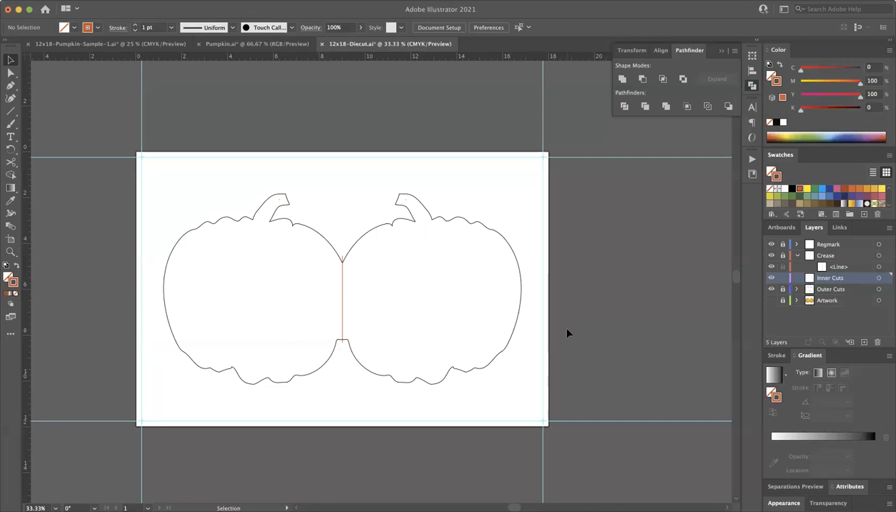
{"action": "left_click", "coordinate": [791, 188]}
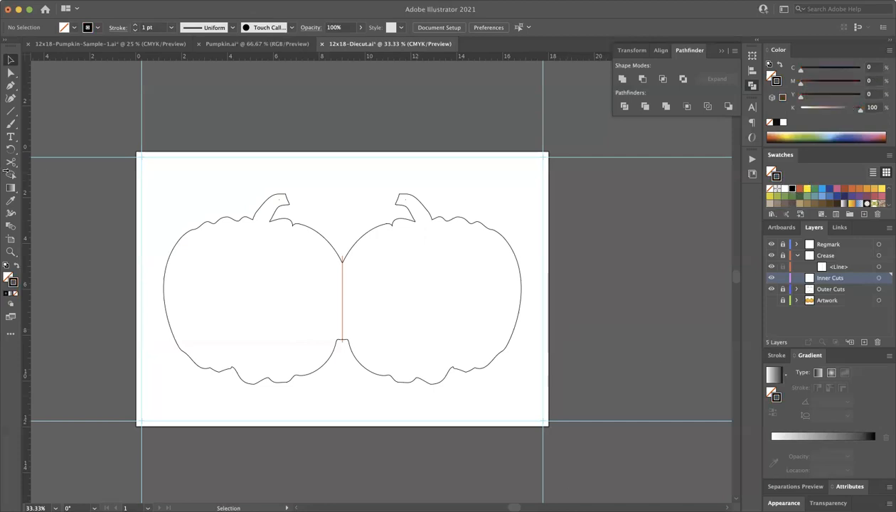
- With the Pen tool, draw two upright triangular eyes and an inverted triangular nose as closed shapes inside the right pumpkin
{"action": "left_click", "coordinate": [11, 86]}
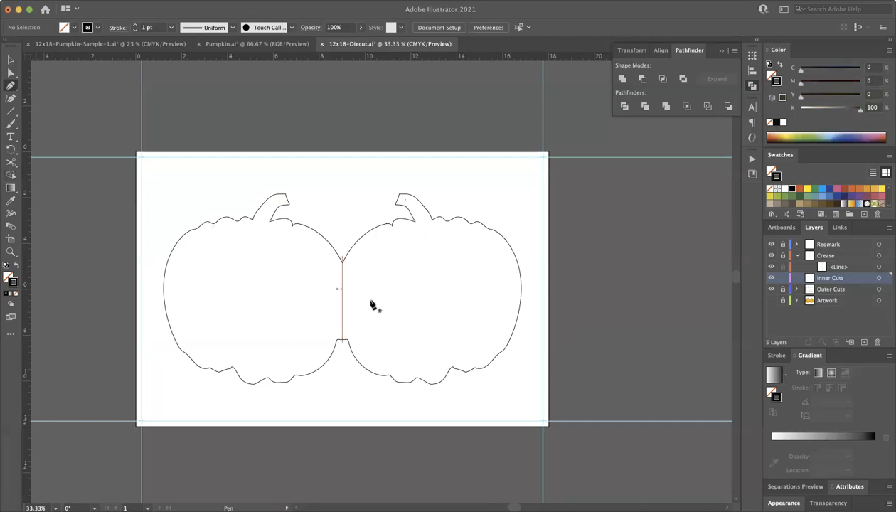
{"action": "left_click", "coordinate": [391, 255]}
{"action": "left_click", "coordinate": [382, 278]}
{"action": "left_click", "coordinate": [406, 278]}
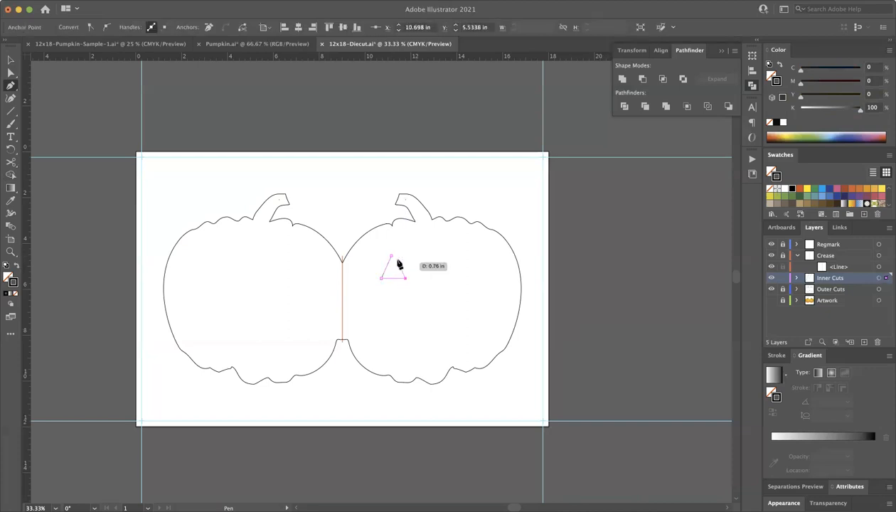
{"action": "left_click", "coordinate": [390, 255]}
{"action": "key", "text": "super+shift+a"}
{"action": "left_click", "coordinate": [465, 256]}
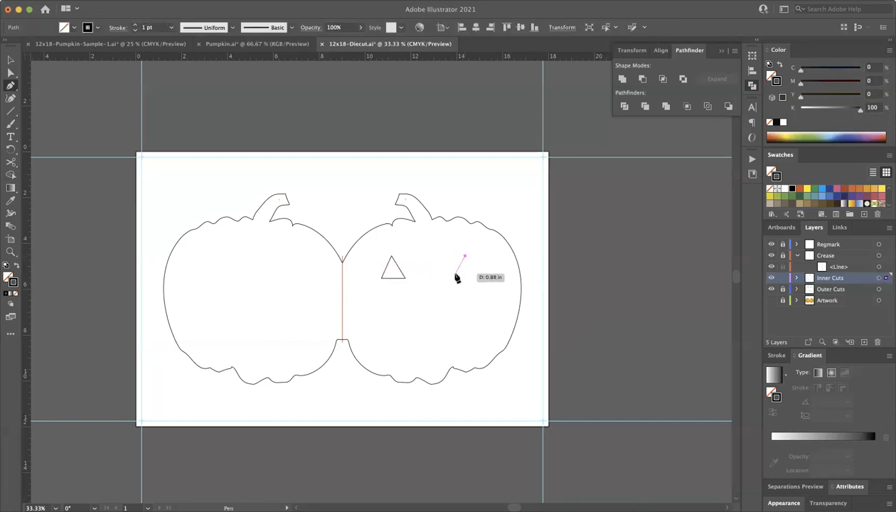
{"action": "left_click", "coordinate": [454, 278]}
{"action": "left_click", "coordinate": [477, 278]}
{"action": "left_click", "coordinate": [465, 256]}
{"action": "key", "text": "super+shift+a"}
{"action": "left_click", "coordinate": [419, 281]}
{"action": "left_click", "coordinate": [441, 282]}
{"action": "left_click", "coordinate": [432, 308]}
{"action": "left_click", "coordinate": [419, 282]}
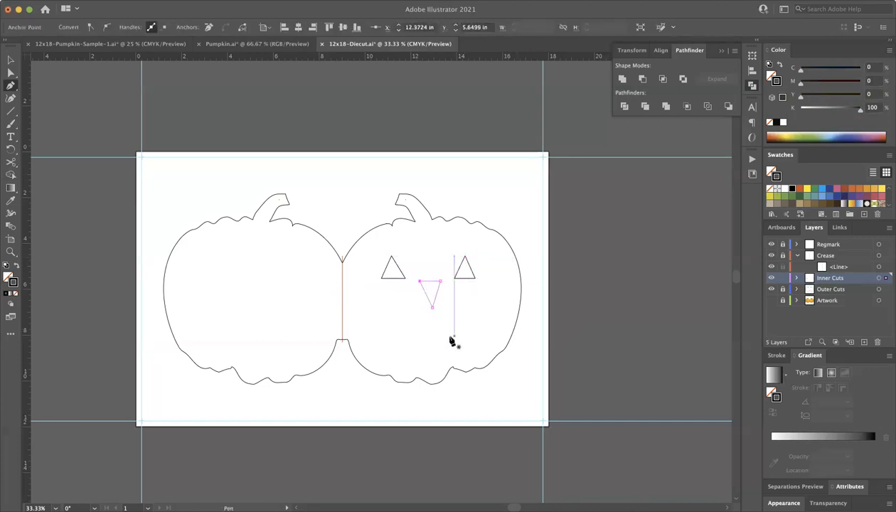
- Draw a closed smiling mouth below the nose, with curved sides and top and a stepped, square-toothed lower edge, and deselect it
{"action": "left_click", "coordinate": [371, 323]}
{"action": "mouse_move", "coordinate": [400, 360]}
{"action": "left_mouse_down"}
{"action": "mouse_move", "coordinate": [426, 365]}
{"action": "mouse_move", "coordinate": [400, 355]}
{"action": "left_mouse_up"}
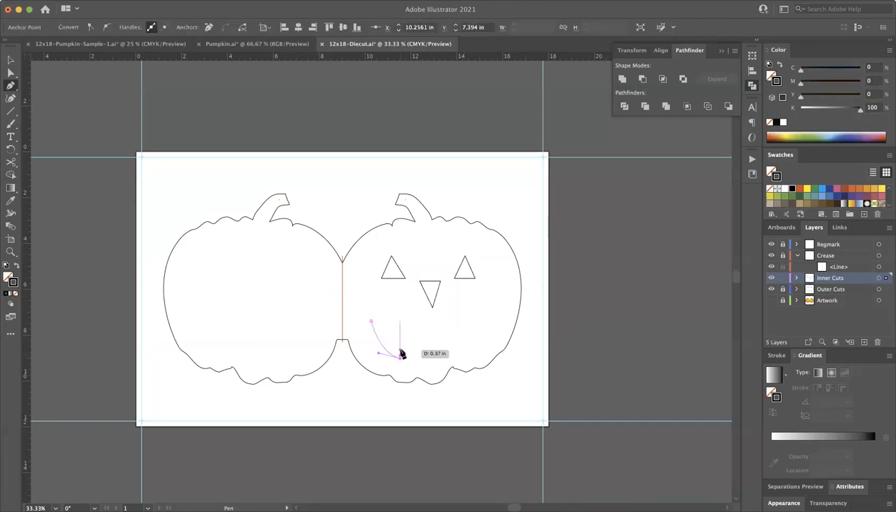
{"action": "left_click", "coordinate": [400, 348]}
{"action": "left_click", "coordinate": [426, 349]}
{"action": "left_click", "coordinate": [427, 358]}
{"action": "left_click", "coordinate": [446, 350]}
{"action": "left_click", "coordinate": [462, 348]}
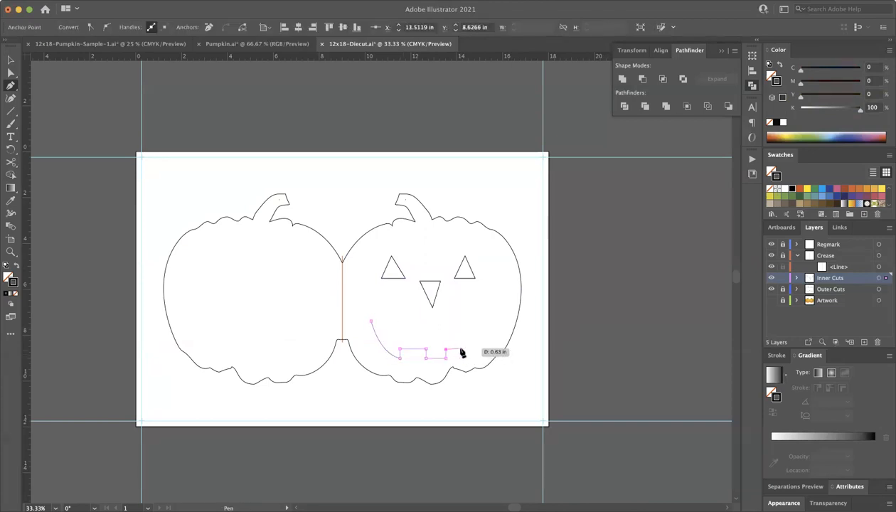
{"action": "left_click", "coordinate": [462, 358]}
{"action": "left_click_drag", "start_coordinate": [492, 322], "coordinate": [495, 290]}
{"action": "left_click", "coordinate": [491, 322]}
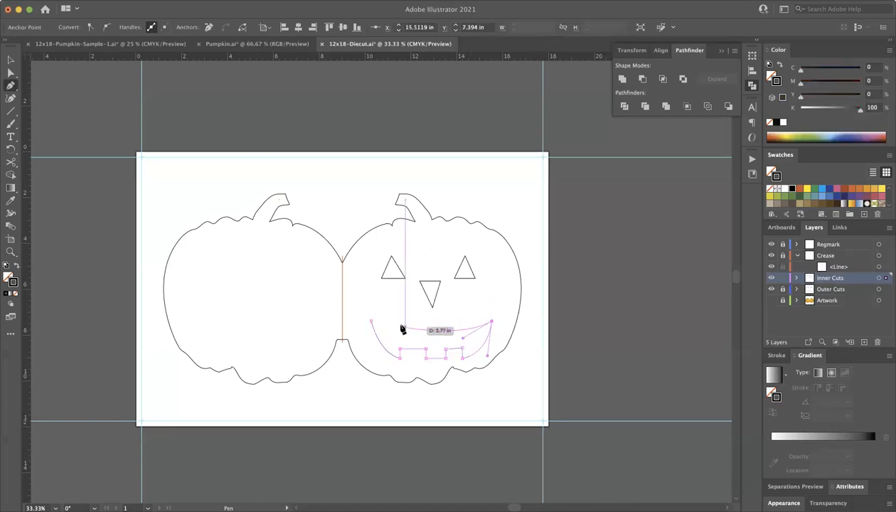
{"action": "left_click_drag", "start_coordinate": [372, 322], "coordinate": [367, 313]}
{"action": "key", "text": "v"}
{"action": "left_click", "coordinate": [542, 317]}
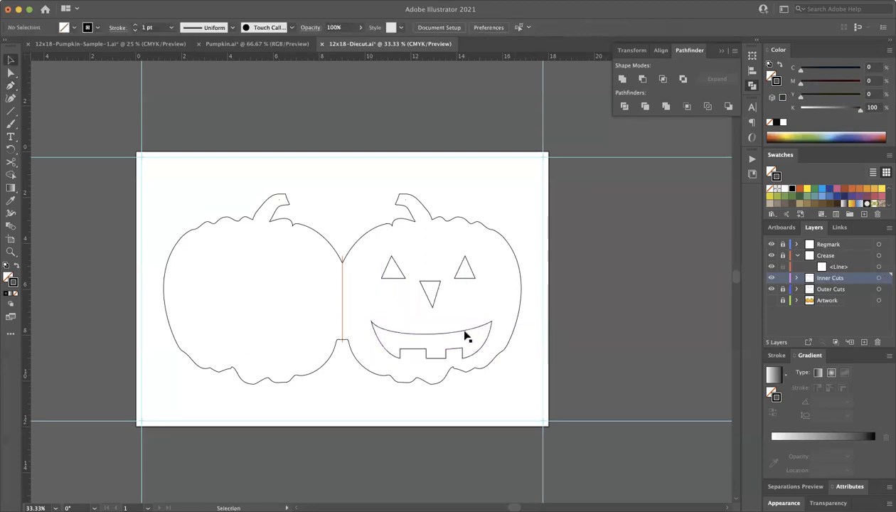
- Move the mouth slightly upward and pull in the lower tip of the triangular nose
{"action": "left_click", "coordinate": [454, 315]}
{"action": "left_click", "coordinate": [455, 300]}
{"action": "key", "text": "a"}
{"action": "left_click", "coordinate": [432, 308]}
{"action": "left_click_drag", "start_coordinate": [432, 308], "coordinate": [428, 305]}
{"action": "left_click", "coordinate": [447, 305]}
{"action": "key", "text": "v"}
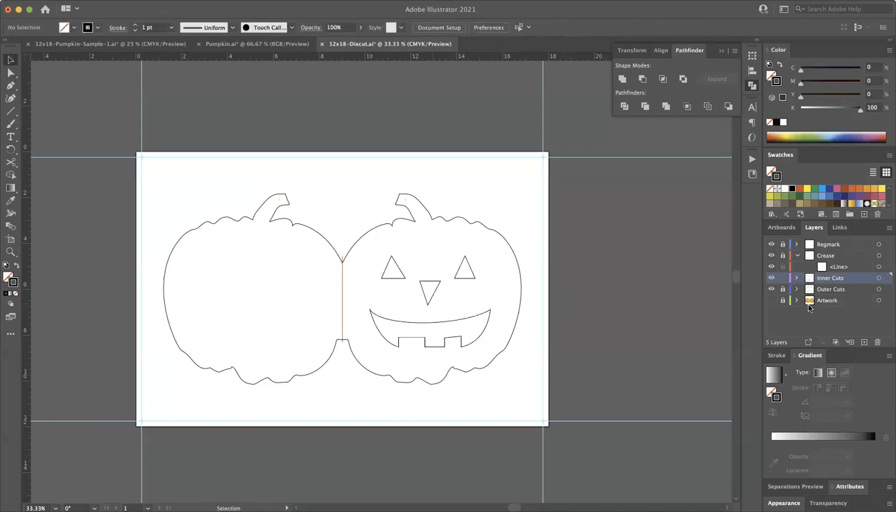
- Check the face against the Artwork layer, hide that layer again, and delete the eyes, nose and mouth
{"action": "left_click", "coordinate": [772, 300]}
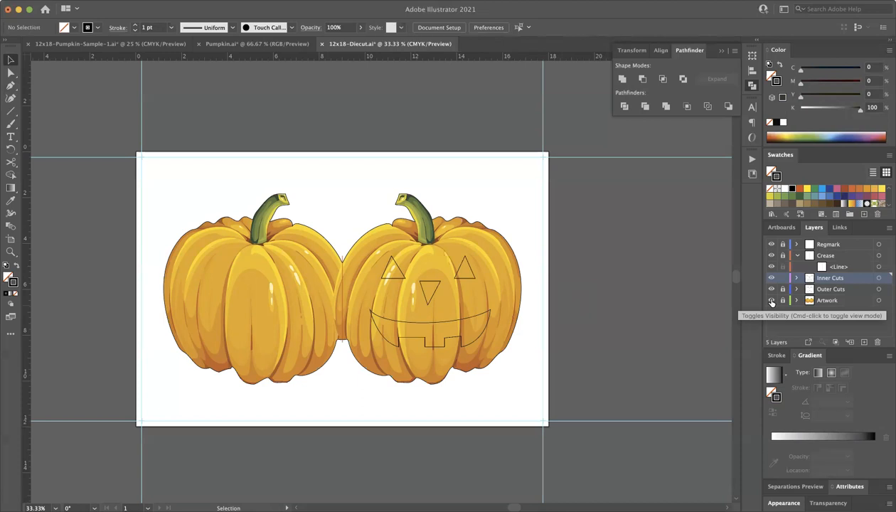
{"action": "left_click", "coordinate": [772, 300]}
{"action": "left_click_drag", "start_coordinate": [370, 265], "coordinate": [490, 343]}
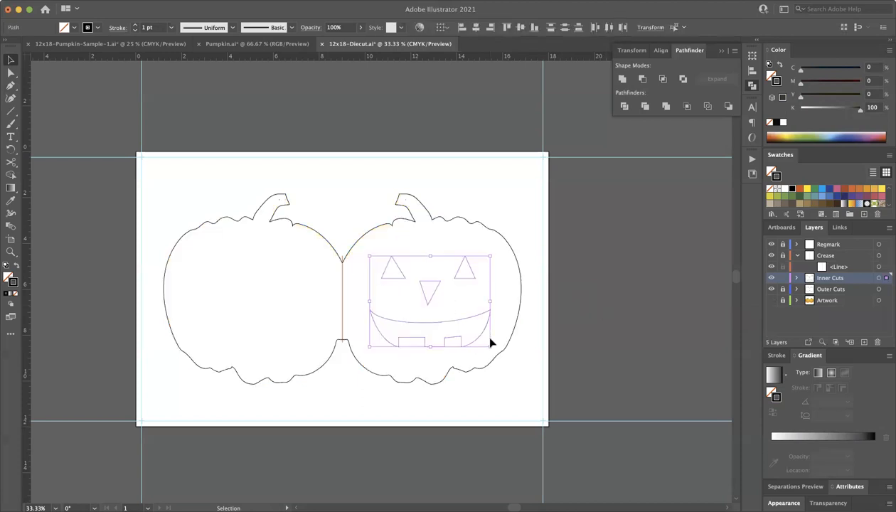
{"action": "key", "text": "Delete"}
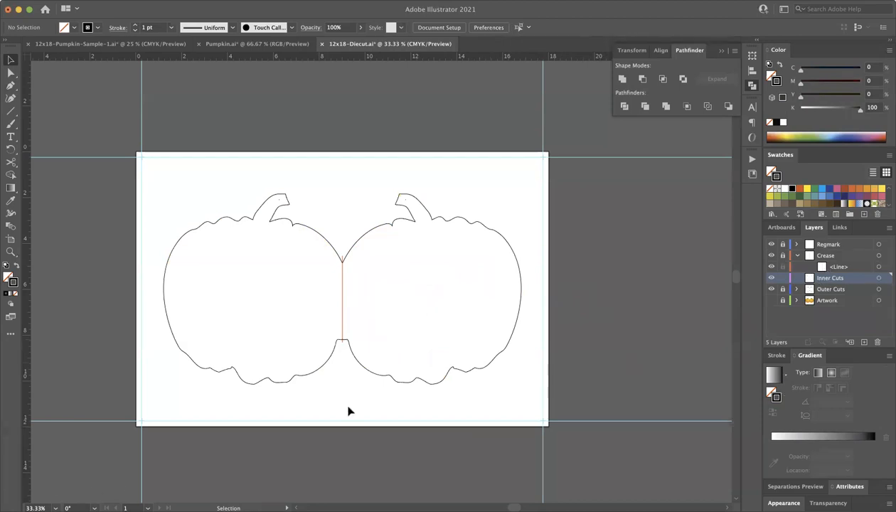
- Place the airplane photo IMG_3416.jpg as a linked image on the Inner Cuts layer
{"action": "left_click", "coordinate": [25, 499]}
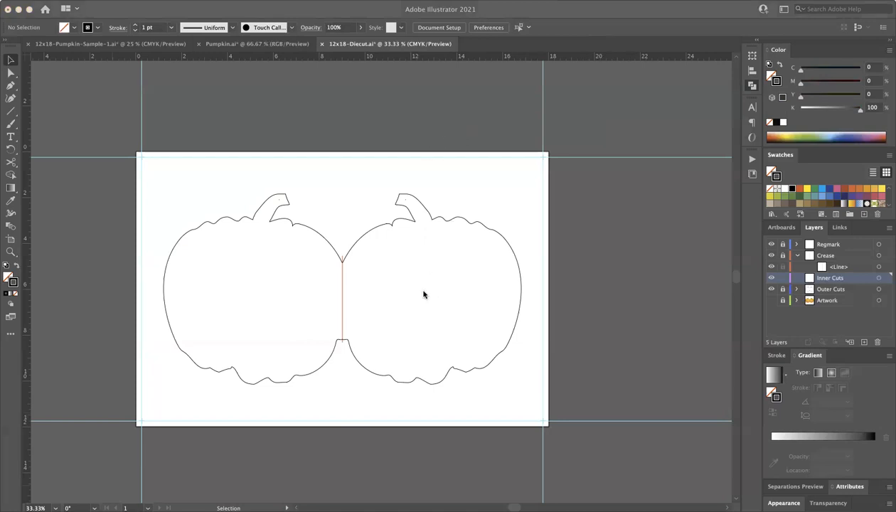
{"action": "key", "text": "super+f"}
{"action": "left_click_drag", "start_coordinate": [510, 308], "coordinate": [464, 298]}
{"action": "left_click_drag", "start_coordinate": [468, 299], "coordinate": [469, 300]}
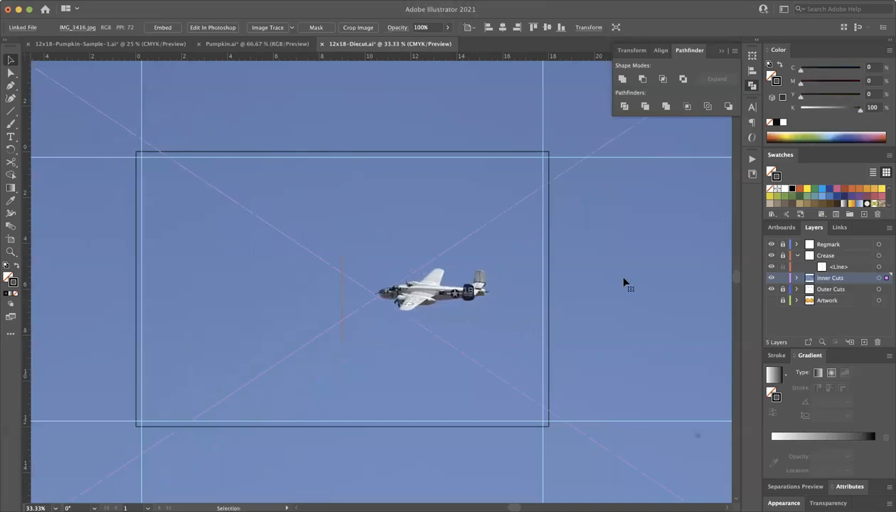
- Move the Inner Cuts layer below Outer Cuts in the layer order and deselect the photo
{"action": "scroll", "coordinate": [624, 283], "scroll_direction": "down", "scroll_amount": 3}
{"action": "scroll", "coordinate": [624, 281], "scroll_direction": "up", "scroll_amount": 1}
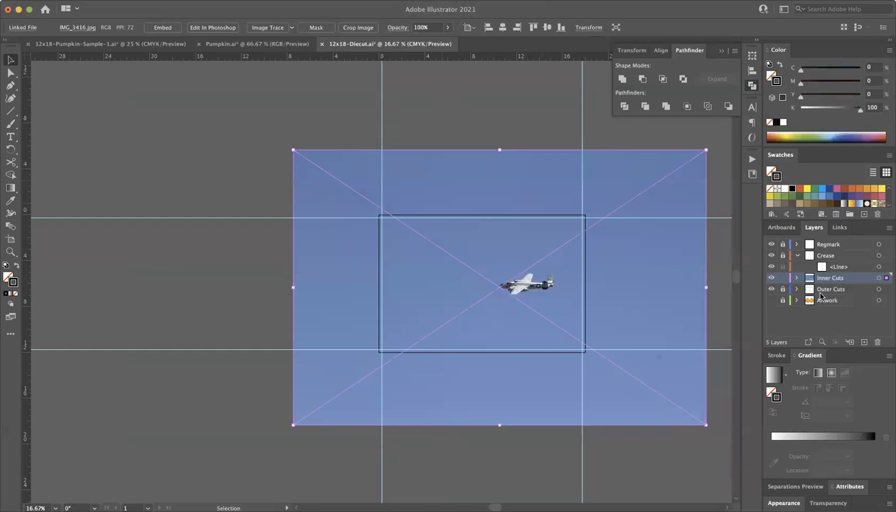
{"action": "left_click_drag", "start_coordinate": [824, 293], "coordinate": [802, 294]}
{"action": "left_click", "coordinate": [726, 331]}
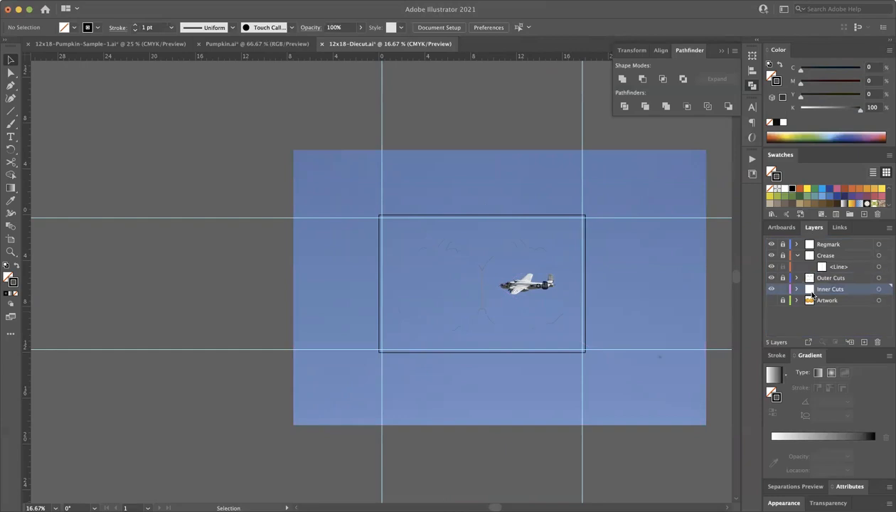
- Reposition the photo so the airplane sits lower and slightly further left within the right pumpkin outline
{"action": "scroll", "coordinate": [556, 282], "scroll_direction": "up", "scroll_amount": 2}
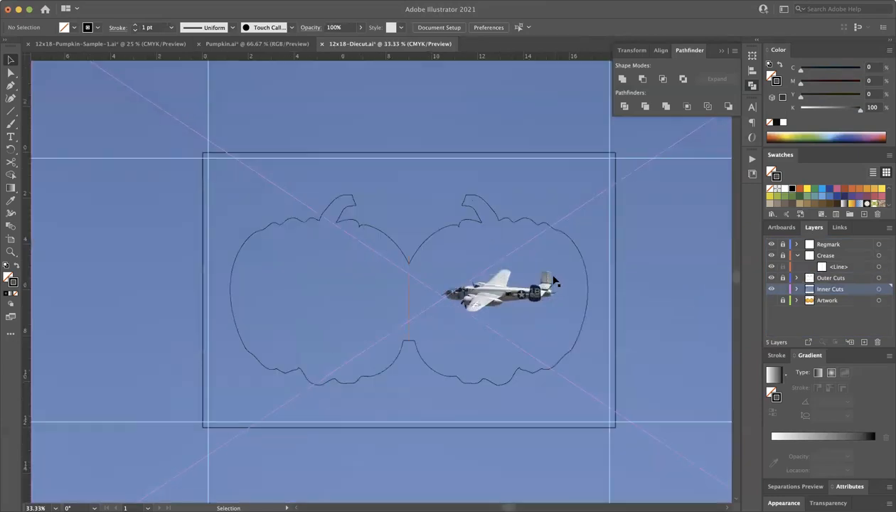
{"action": "scroll", "coordinate": [451, 238], "scroll_direction": "up", "scroll_amount": 1}
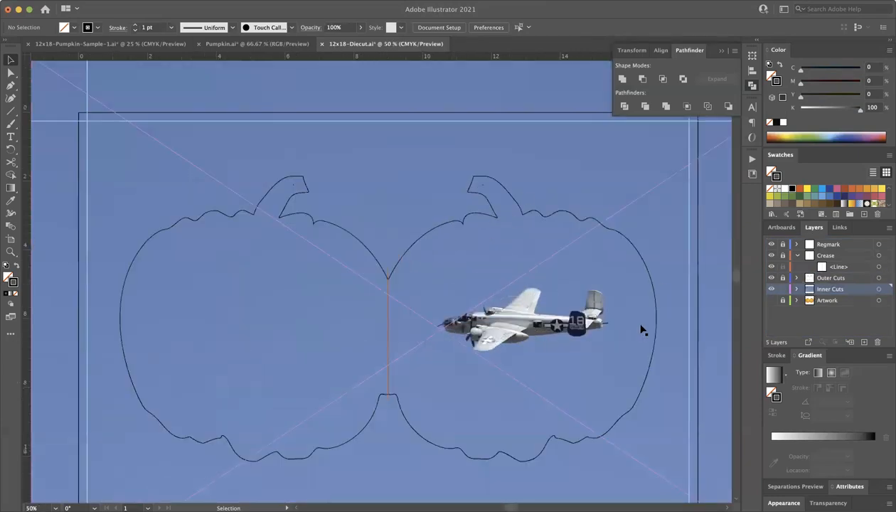
{"action": "left_click_drag", "start_coordinate": [544, 325], "coordinate": [540, 341]}
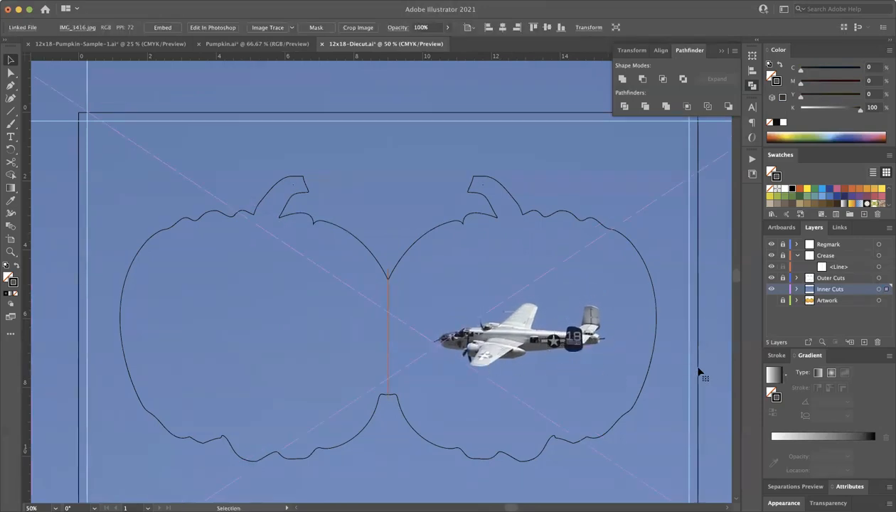
- Start a Pen path at the far wing's rear root and trace the wing, the engine top and the upper propeller blade
{"action": "key", "text": "p"}
{"action": "scroll", "coordinate": [532, 329], "scroll_direction": "up", "scroll_amount": 2}
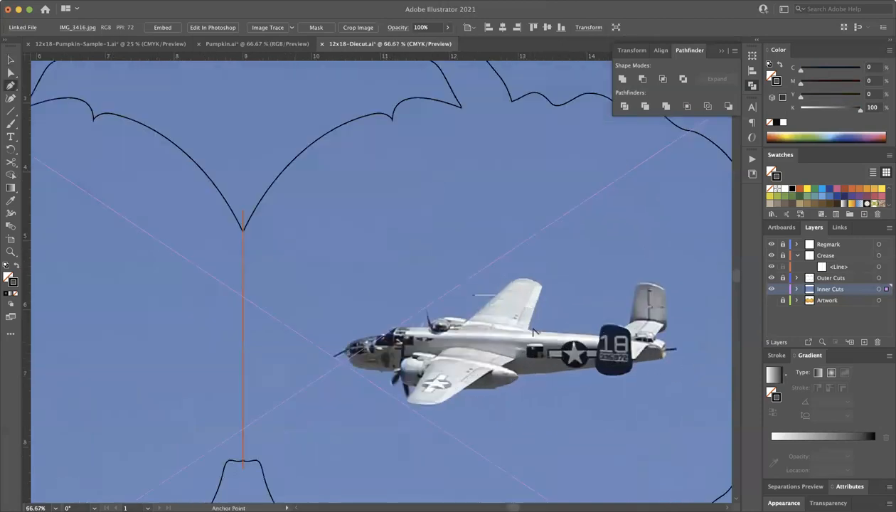
{"action": "left_click", "coordinate": [530, 327]}
{"action": "left_click", "coordinate": [557, 240]}
{"action": "left_click_drag", "start_coordinate": [491, 232], "coordinate": [514, 204]}
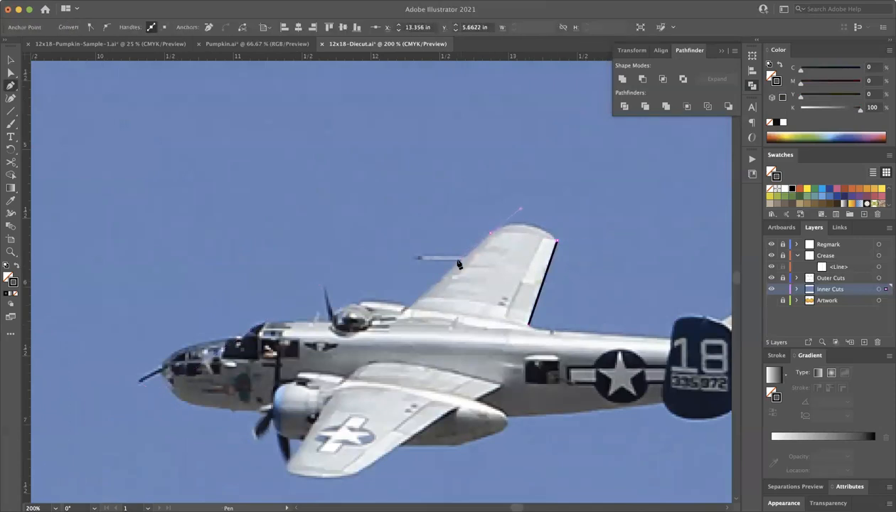
{"action": "mouse_move", "coordinate": [409, 304]}
{"action": "left_mouse_down"}
{"action": "mouse_move", "coordinate": [361, 302]}
{"action": "mouse_move", "coordinate": [331, 318]}
{"action": "mouse_move", "coordinate": [325, 280]}
{"action": "left_mouse_up"}
{"action": "key", "text": "Escape"}
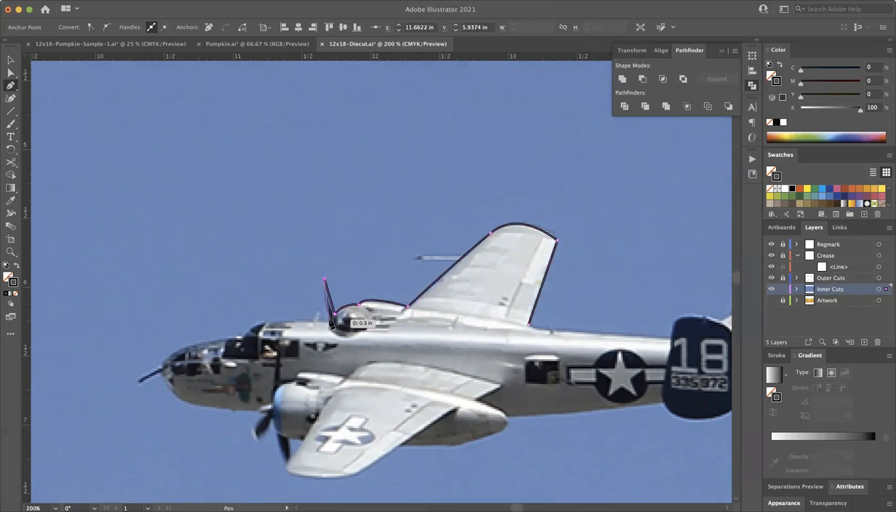
- Continue the path around the cockpit, nose, lower propeller blades and near wing to the rear end of the engine nacelle
{"action": "left_click_drag", "start_coordinate": [244, 327], "coordinate": [239, 369]}
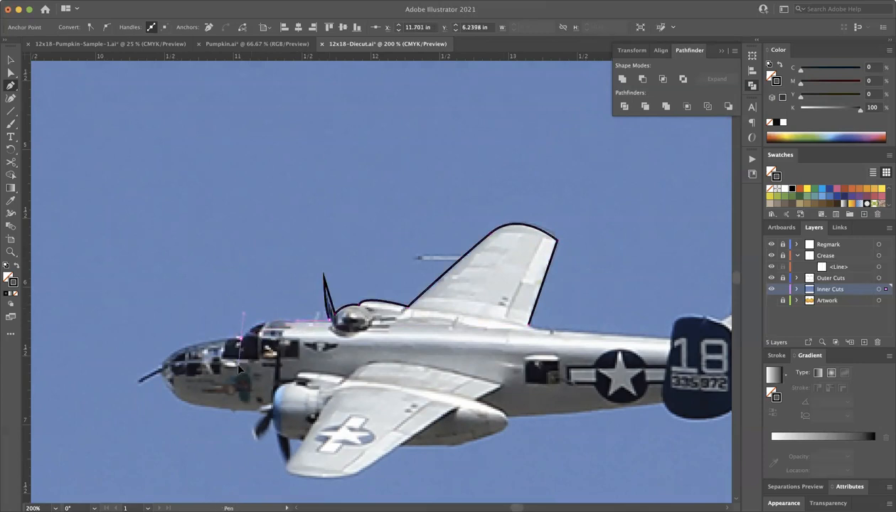
{"action": "left_click_drag", "start_coordinate": [159, 372], "coordinate": [161, 398]}
{"action": "mouse_move", "coordinate": [259, 411]}
{"action": "left_mouse_down"}
{"action": "mouse_move", "coordinate": [294, 414]}
{"action": "mouse_move", "coordinate": [316, 404]}
{"action": "mouse_move", "coordinate": [267, 416]}
{"action": "mouse_move", "coordinate": [255, 441]}
{"action": "mouse_move", "coordinate": [273, 411]}
{"action": "left_mouse_up"}
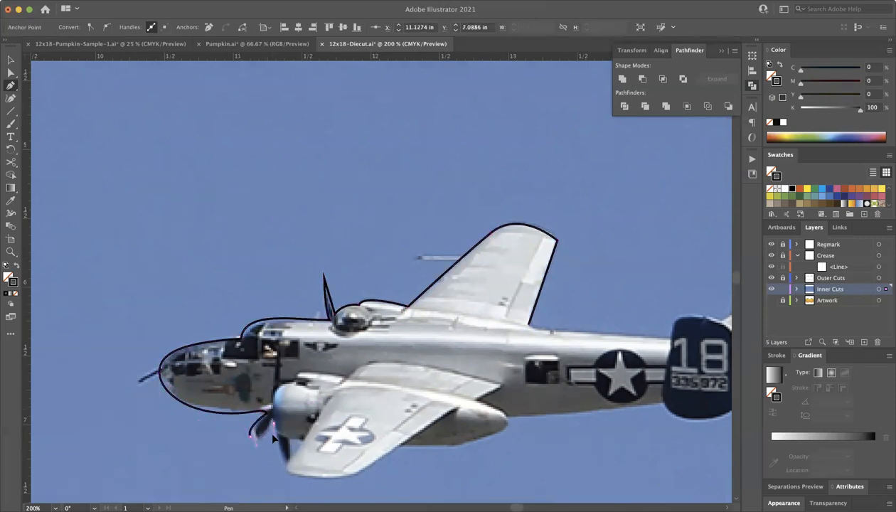
{"action": "left_click_drag", "start_coordinate": [277, 445], "coordinate": [375, 464]}
{"action": "left_click", "coordinate": [400, 446]}
{"action": "left_click_drag", "start_coordinate": [507, 424], "coordinate": [521, 395]}
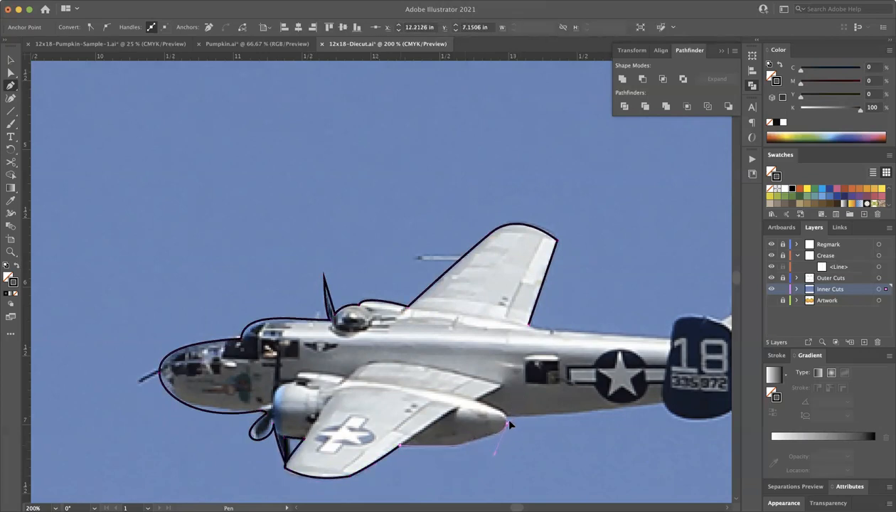
- Trace the fuselage underside, the lower edge of the numbered tail fin and the tail end up to the far fin's base
{"action": "left_click", "coordinate": [661, 404]}
{"action": "left_click_drag", "start_coordinate": [661, 405], "coordinate": [670, 398]}
{"action": "scroll", "coordinate": [669, 420], "scroll_direction": "right", "scroll_amount": 8}
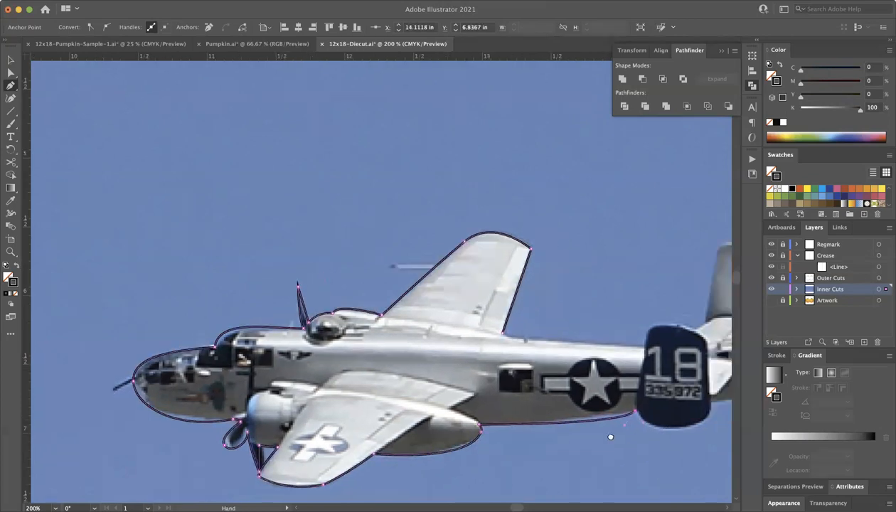
{"action": "left_click_drag", "start_coordinate": [605, 430], "coordinate": [683, 324]}
{"action": "left_click", "coordinate": [671, 347]}
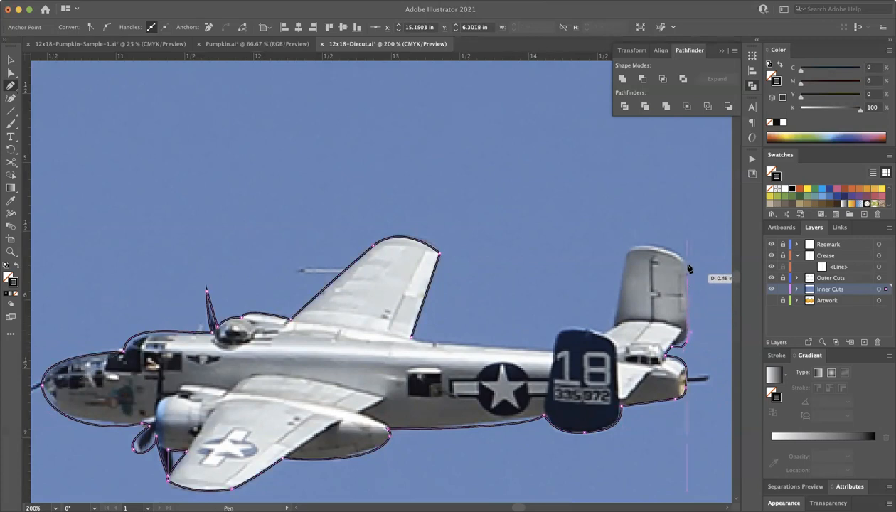
- Trace the far fin, the numbered fin's top and the fuselage top back to the wing to complete the outline, and select the photo
{"action": "mouse_move", "coordinate": [688, 264]}
{"action": "left_mouse_down"}
{"action": "mouse_move", "coordinate": [631, 256]}
{"action": "mouse_move", "coordinate": [623, 271]}
{"action": "left_mouse_up"}
{"action": "left_click", "coordinate": [614, 328]}
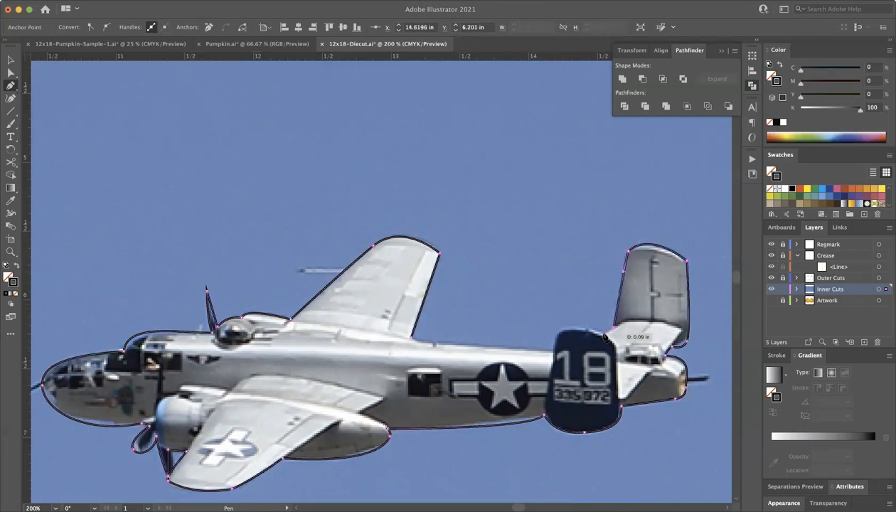
{"action": "left_click", "coordinate": [558, 326]}
{"action": "left_click", "coordinate": [553, 349]}
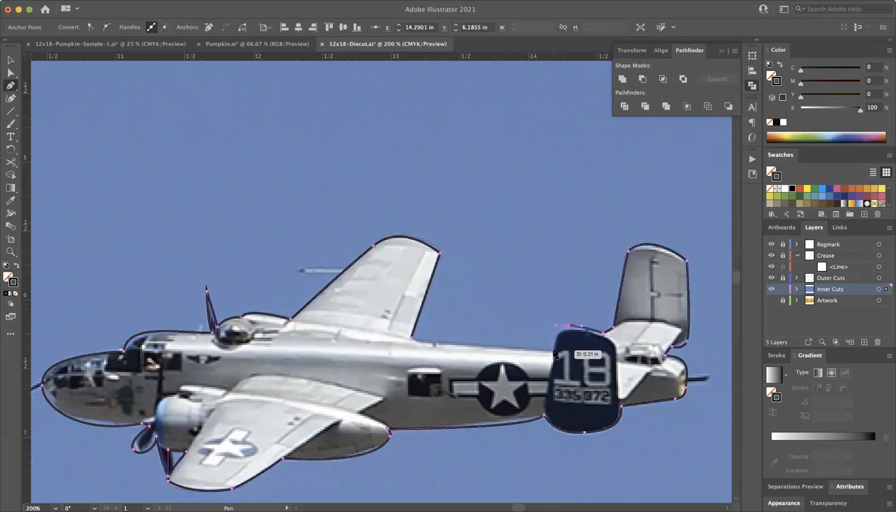
{"action": "left_click_drag", "start_coordinate": [428, 341], "coordinate": [425, 340]}
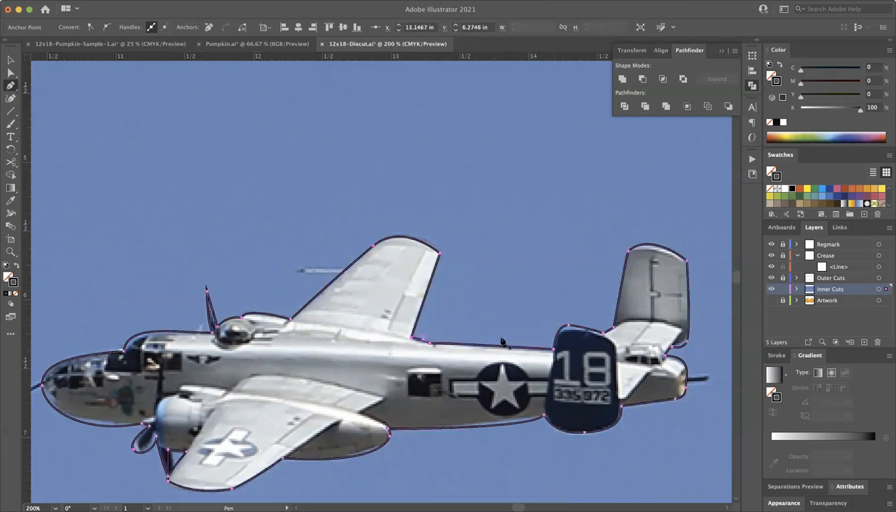
{"action": "key", "text": "v"}
{"action": "left_click", "coordinate": [491, 275]}
{"action": "scroll", "coordinate": [491, 276], "scroll_direction": "down", "scroll_amount": 2}
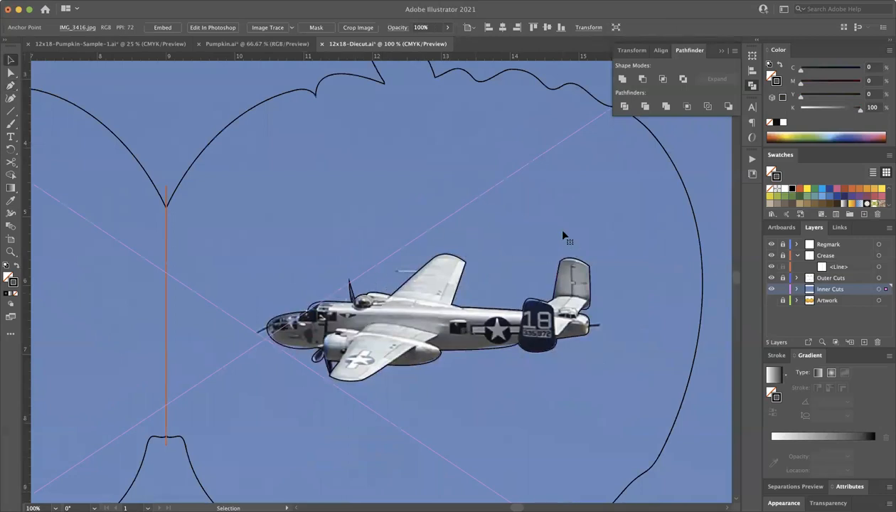
- Delete the airplane reference photo from the Inner Cuts layer and make the Artwork layer visible
{"action": "key", "text": "Delete"}
{"action": "scroll", "coordinate": [573, 231], "scroll_direction": "down", "scroll_amount": 2}
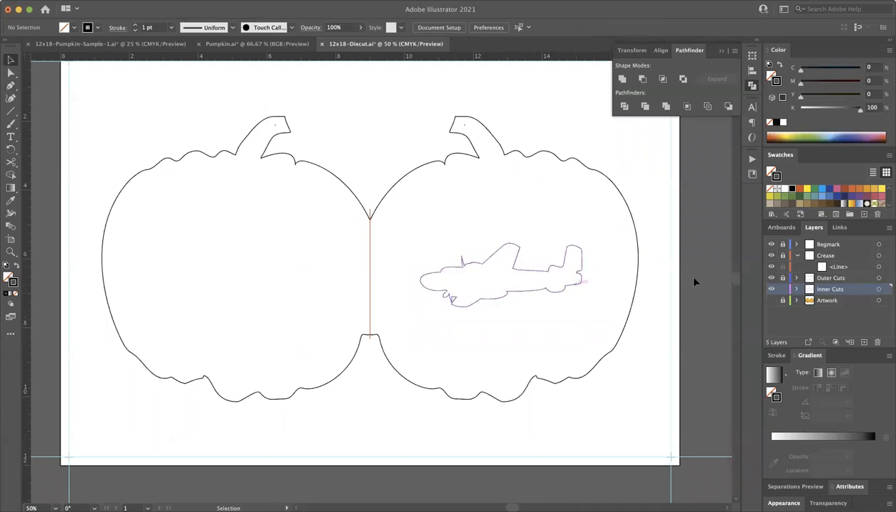
{"action": "left_click", "coordinate": [772, 300]}
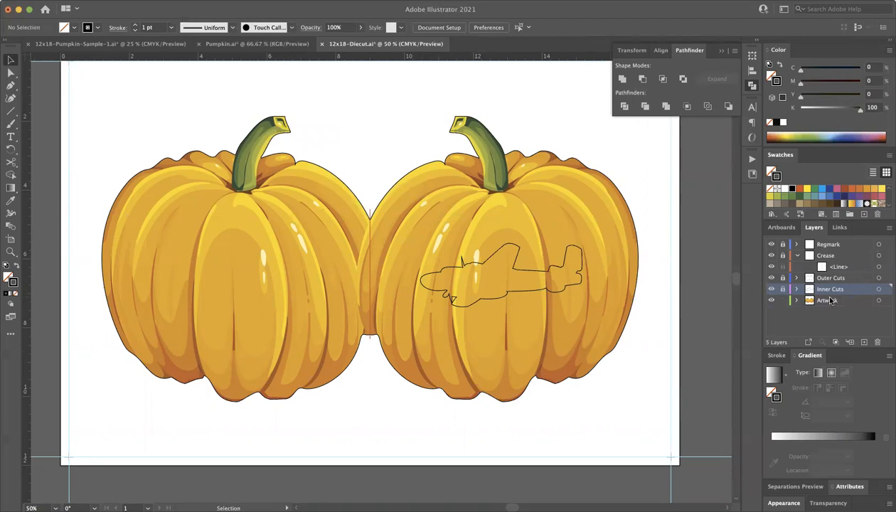
- Sample the yellow from the right pumpkin and draw an ellipse about 9.8 by 9.3 in around the left pumpkin on the Artwork layer
{"action": "key", "text": "l"}
{"action": "key", "text": "i"}
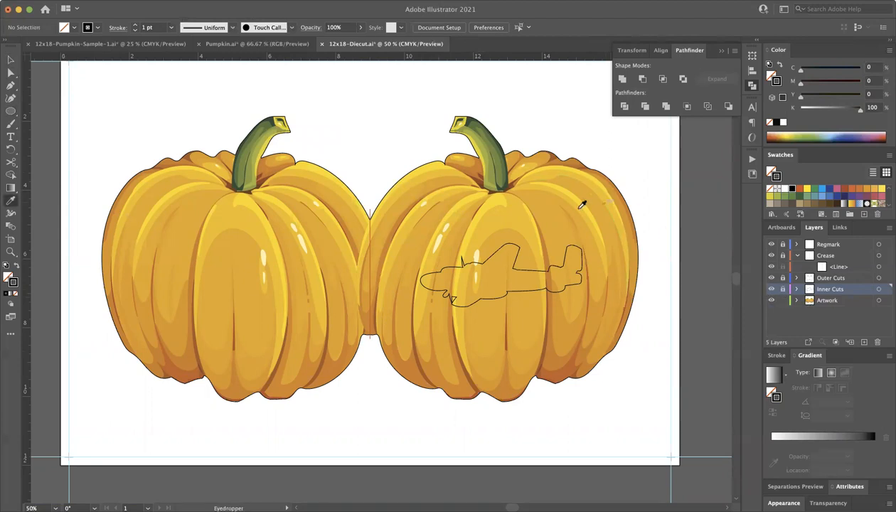
{"action": "left_click", "coordinate": [515, 209]}
{"action": "key", "text": "l"}
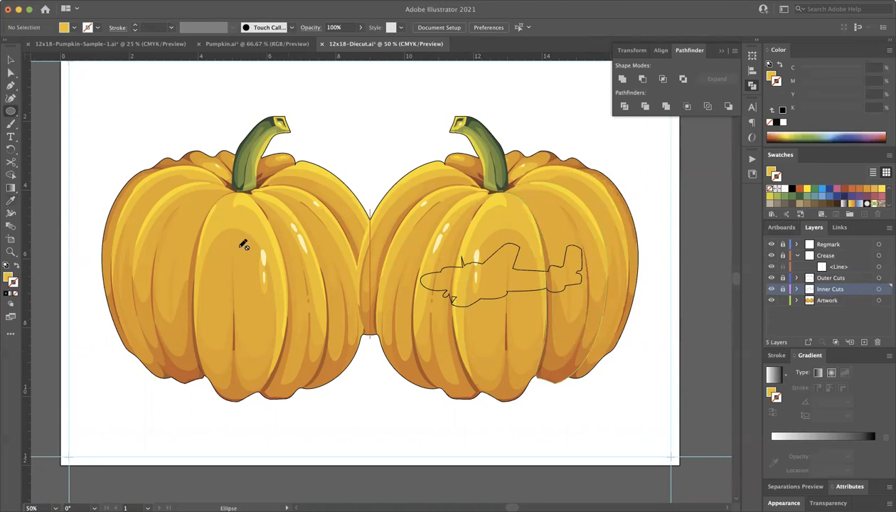
{"action": "left_click", "coordinate": [849, 302]}
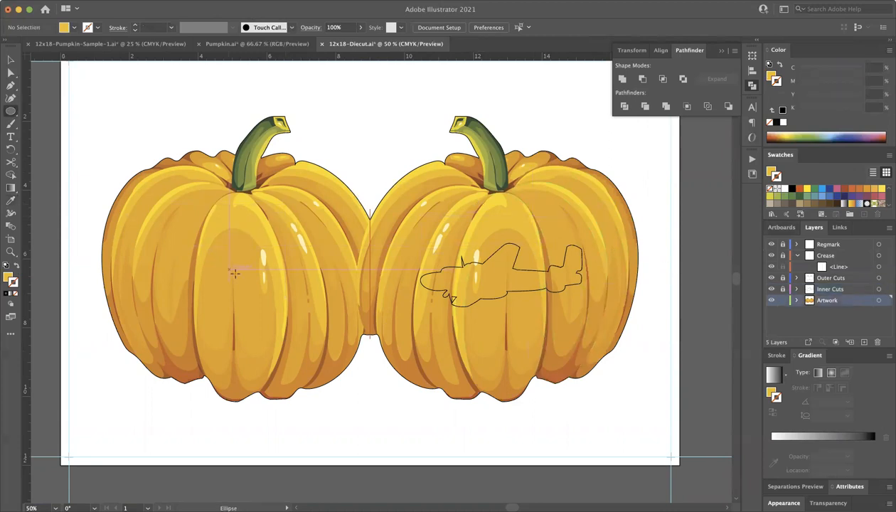
{"action": "mouse_move", "coordinate": [236, 273]}
{"action": "left_mouse_down"}
{"action": "mouse_move", "coordinate": [420, 331]}
{"action": "mouse_move", "coordinate": [444, 382]}
{"action": "mouse_move", "coordinate": [402, 427]}
{"action": "left_mouse_up"}
{"action": "key", "text": "v"}
{"action": "key", "text": "shift+super+a"}
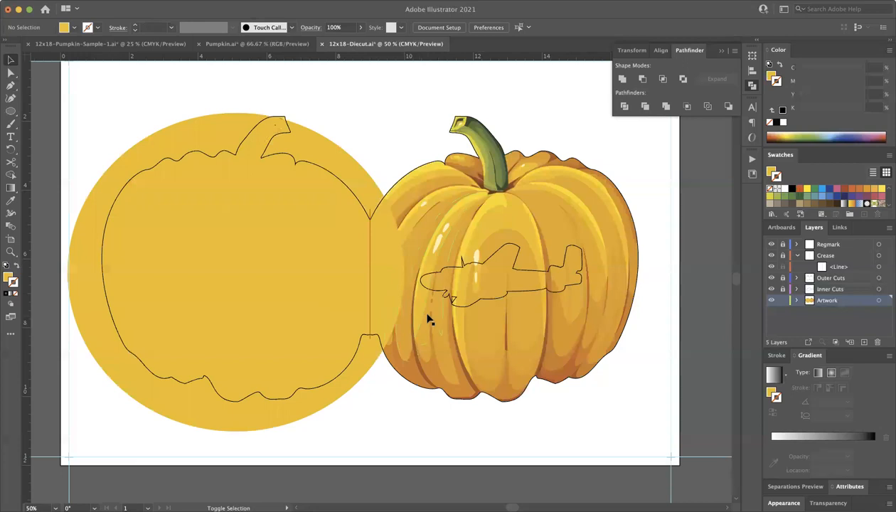
- Copy the yellow ellipse across to the right pumpkin and send both ellipses behind the pumpkin artwork
{"action": "left_click_drag", "start_coordinate": [339, 373], "coordinate": [591, 372]}
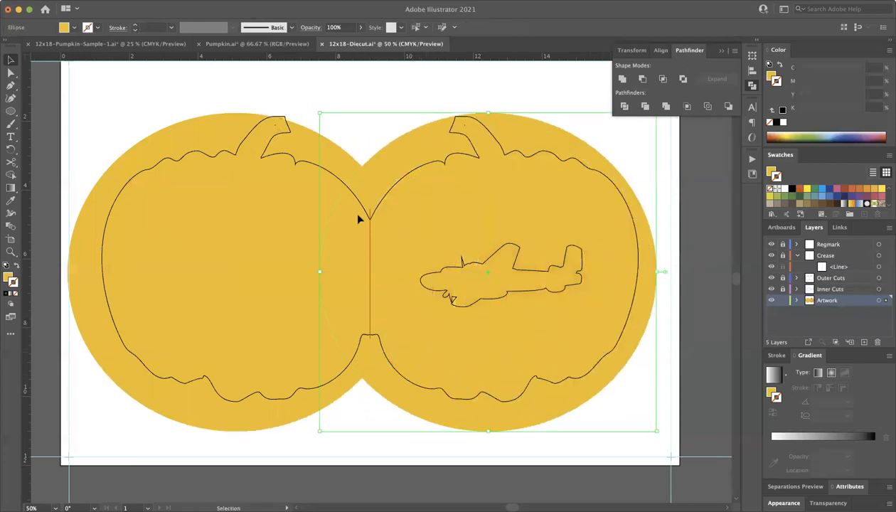
{"action": "left_click", "coordinate": [217, 143], "text": "shift"}
{"action": "key", "text": "shift+super+bracketleft"}
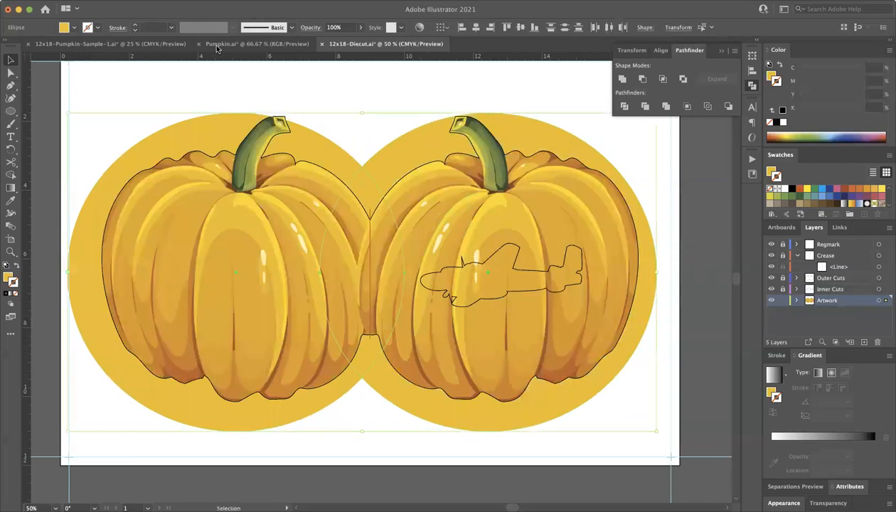
{"action": "left_click", "coordinate": [353, 125]}
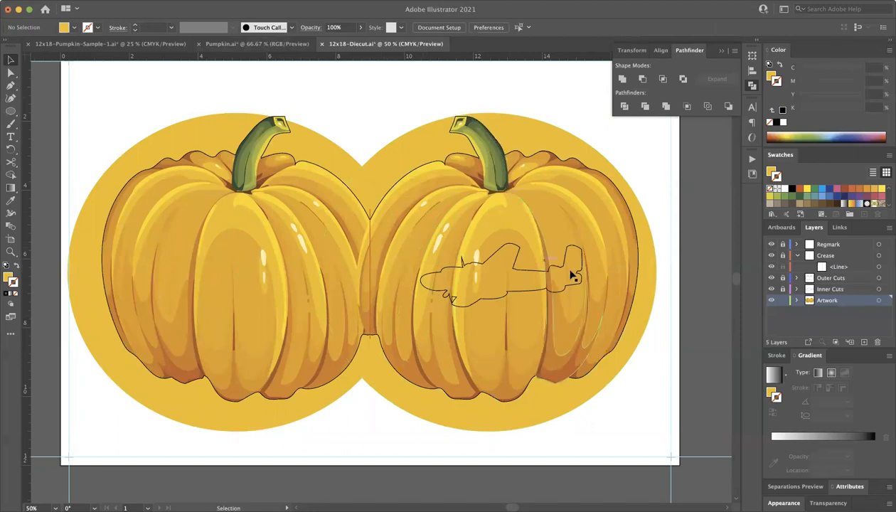
- Collapse the Crease layer and unlock the Outer Cuts layer
{"action": "scroll", "coordinate": [594, 295], "scroll_direction": "right", "scroll_amount": 3}
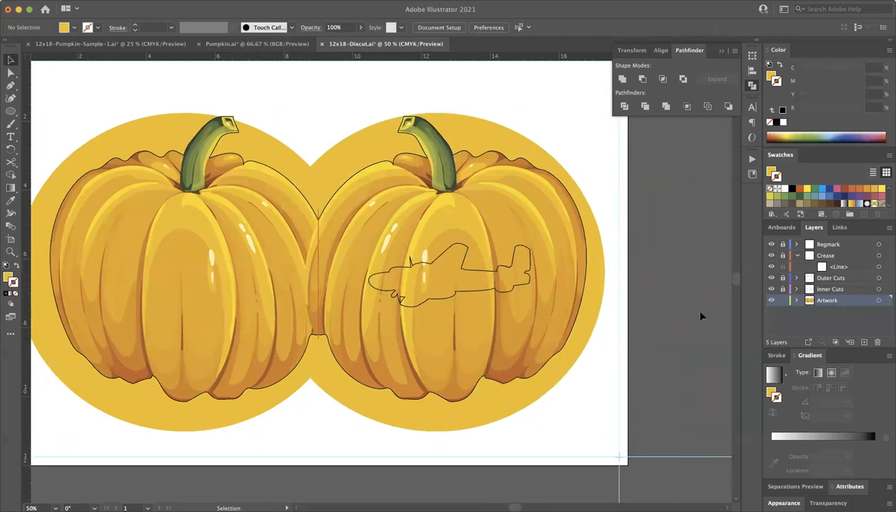
{"action": "scroll", "coordinate": [540, 299], "scroll_direction": "down", "scroll_amount": 1}
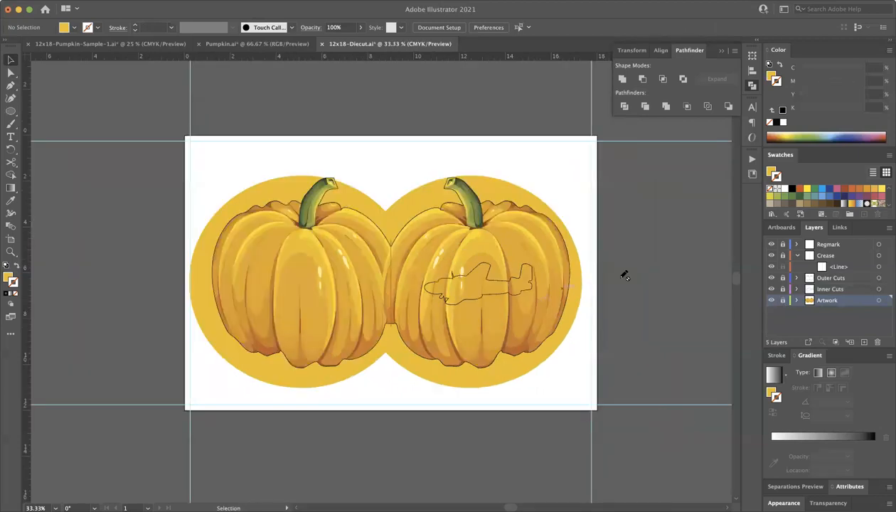
{"action": "scroll", "coordinate": [624, 274], "scroll_direction": "right", "scroll_amount": 5}
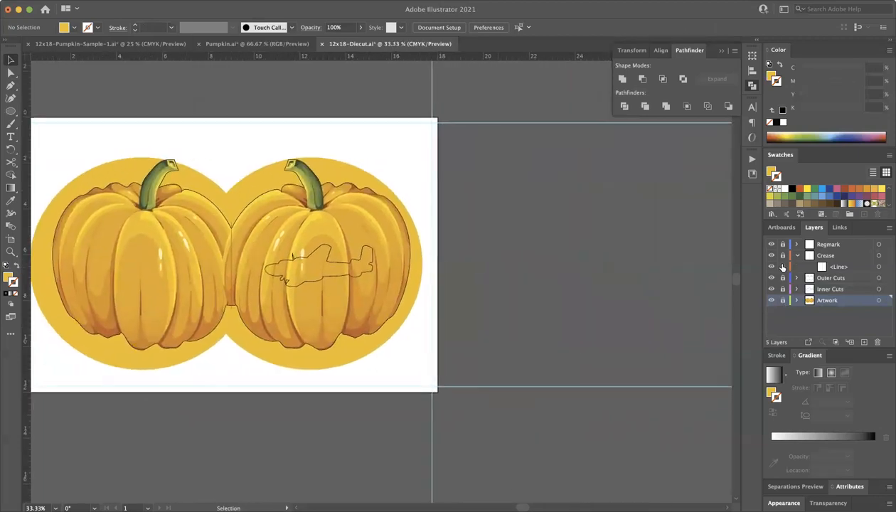
{"action": "left_click", "coordinate": [797, 257]}
{"action": "left_click", "coordinate": [783, 267]}
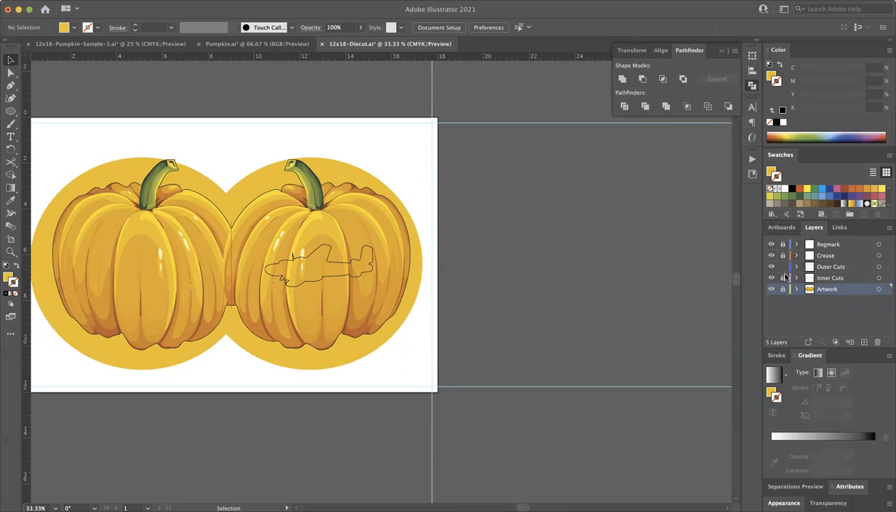
- Duplicate Artboard 1 together with its outer cut outlines to the right of the original
{"action": "left_click", "coordinate": [455, 31]}
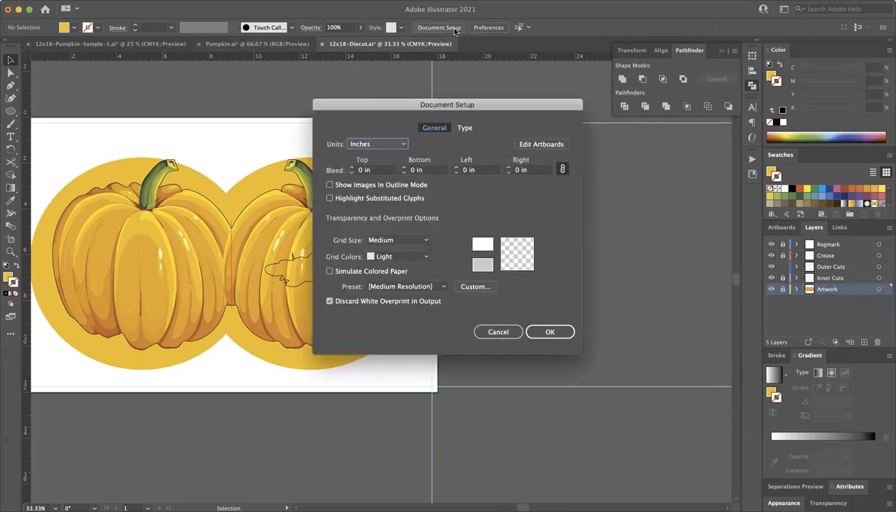
{"action": "left_click", "coordinate": [528, 143]}
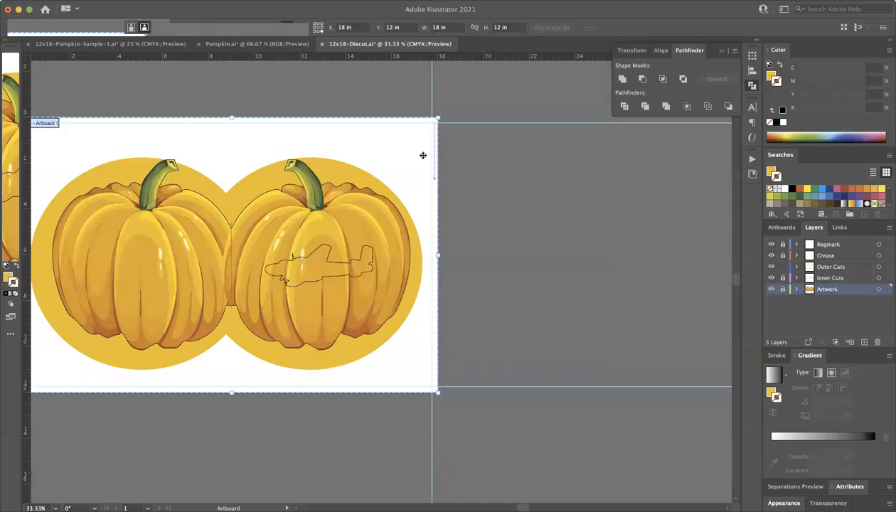
{"action": "left_click_drag", "start_coordinate": [278, 198], "coordinate": [710, 205]}
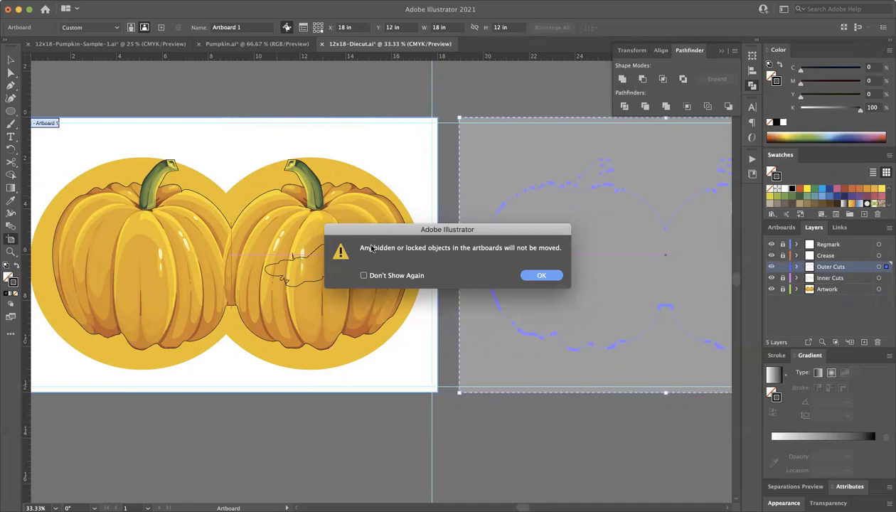
{"action": "left_click", "coordinate": [541, 276]}
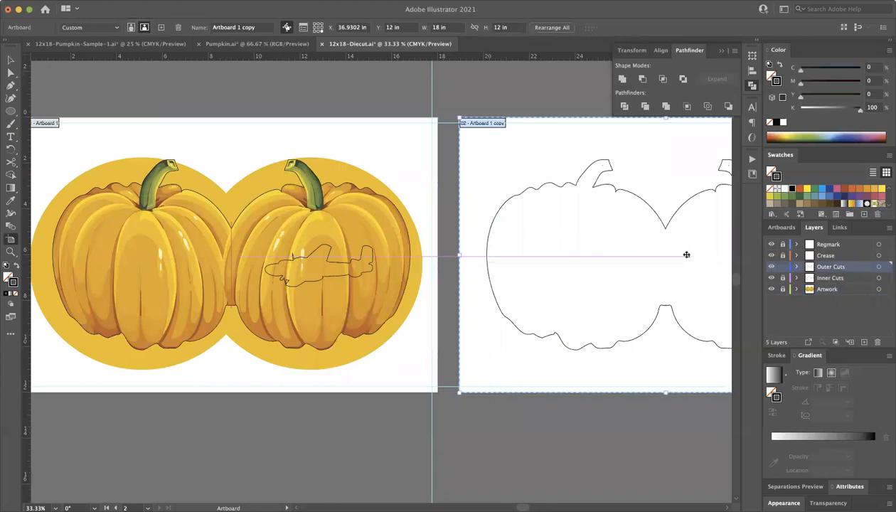
{"action": "left_click_drag", "start_coordinate": [663, 258], "coordinate": [479, 269]}
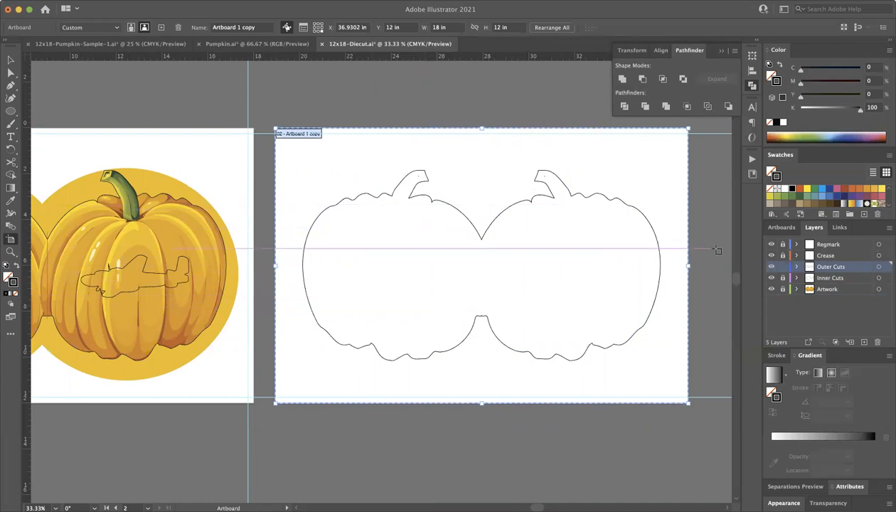
{"action": "key", "text": "v"}
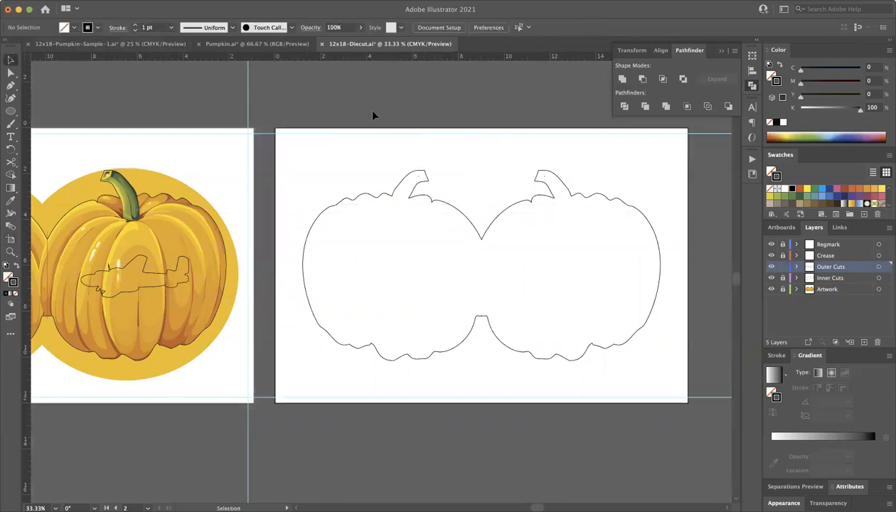
- Copy both yellow background ellipses on the Artwork layer to the second artboard behind the outer cut outlines
{"action": "left_click", "coordinate": [842, 291]}
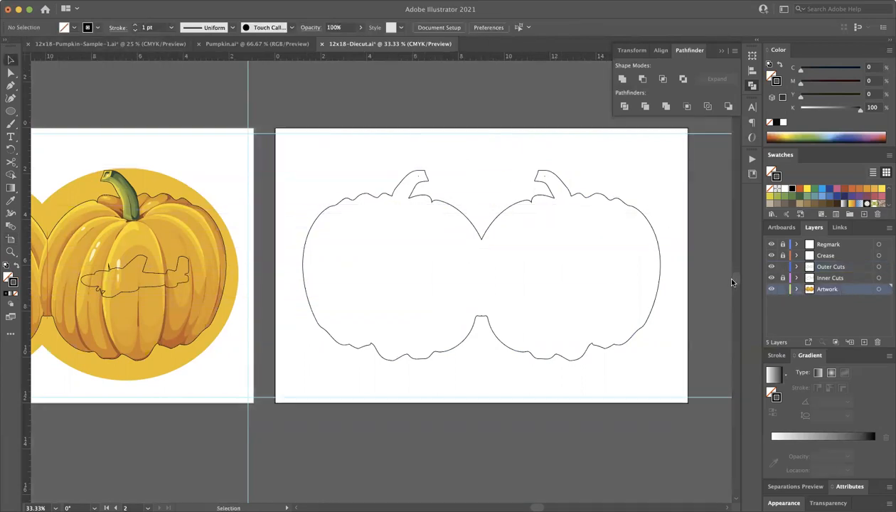
{"action": "left_click", "coordinate": [168, 185]}
{"action": "scroll", "coordinate": [221, 233], "scroll_direction": "left", "scroll_amount": 3}
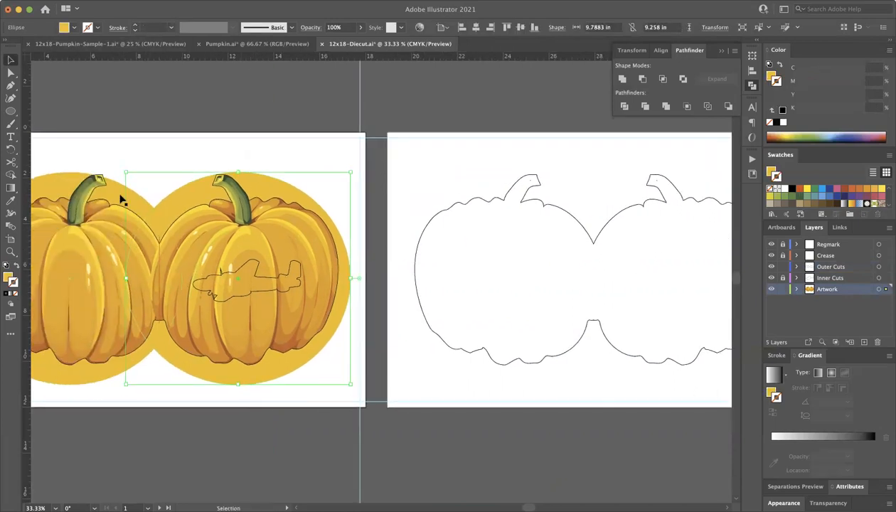
{"action": "left_click_drag", "start_coordinate": [158, 203], "coordinate": [562, 210]}
{"action": "scroll", "coordinate": [562, 210], "scroll_direction": "right", "scroll_amount": 5}
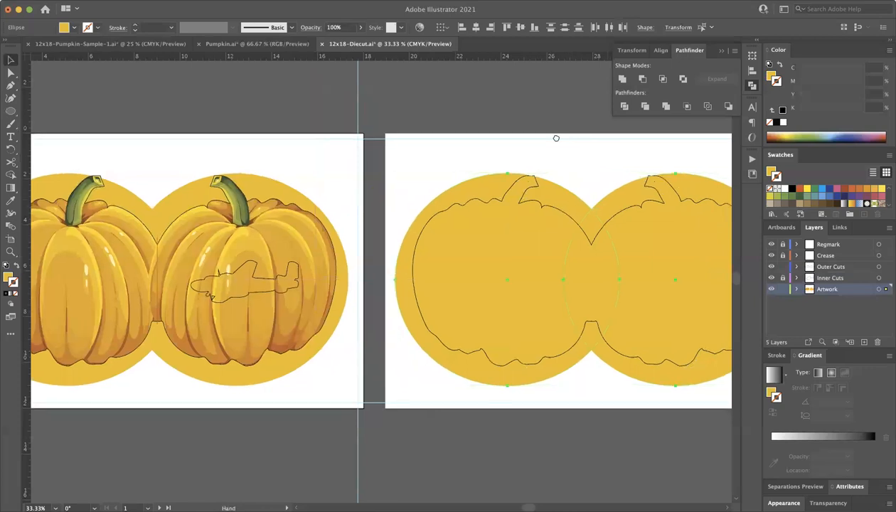
{"action": "left_click", "coordinate": [467, 76]}
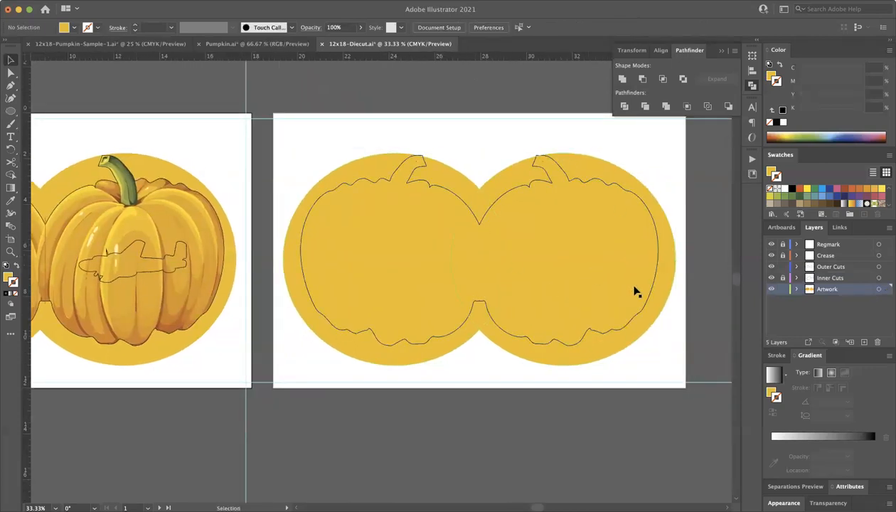
- Apply the yellow-to-orange gradient swatch to the stroke and fill of the right ellipse on the second artboard
{"action": "left_click", "coordinate": [585, 291]}
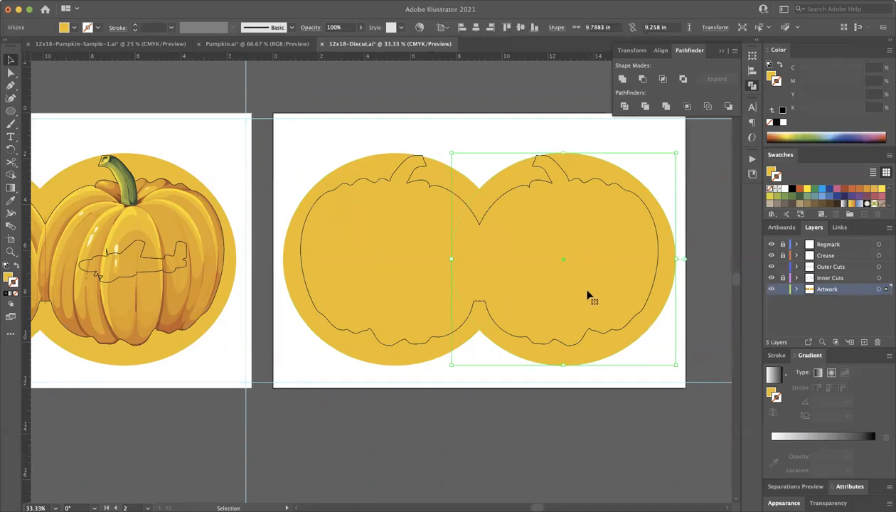
{"action": "left_click", "coordinate": [853, 205]}
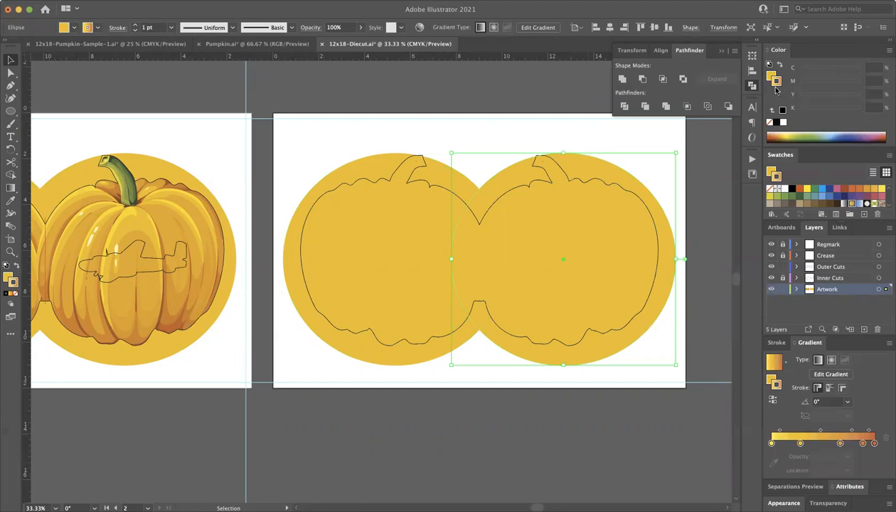
{"action": "left_click", "coordinate": [771, 68]}
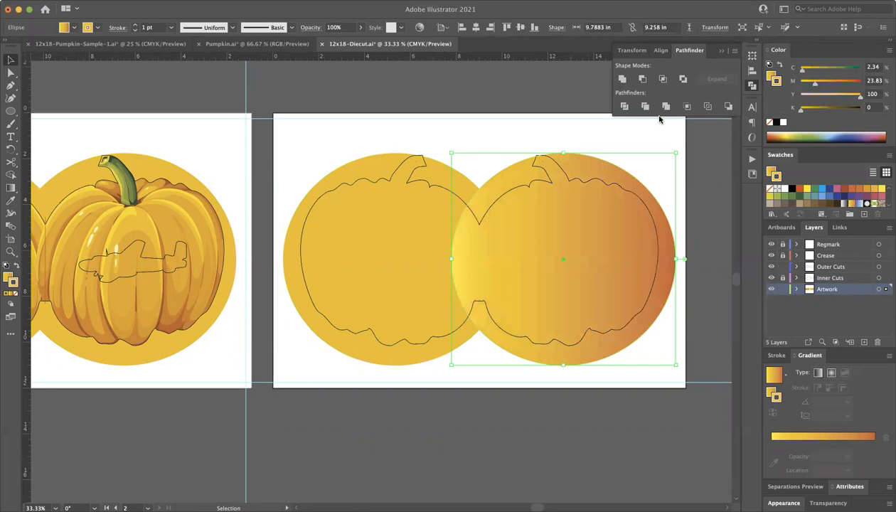
{"action": "left_click", "coordinate": [513, 135]}
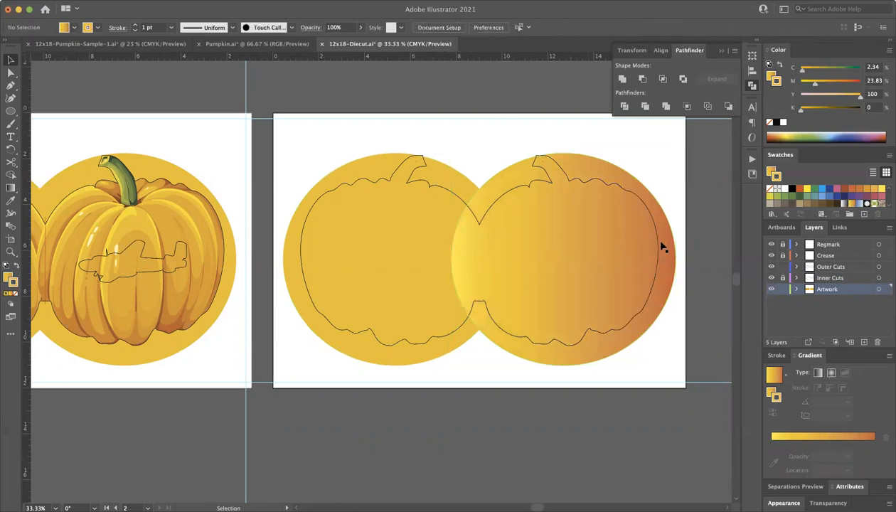
- Copy the gradient appearance from the right ellipse to the left ellipse on the second artboard with the Eyedropper
{"action": "left_click", "coordinate": [425, 222]}
{"action": "key", "text": "i"}
{"action": "left_click", "coordinate": [560, 207]}
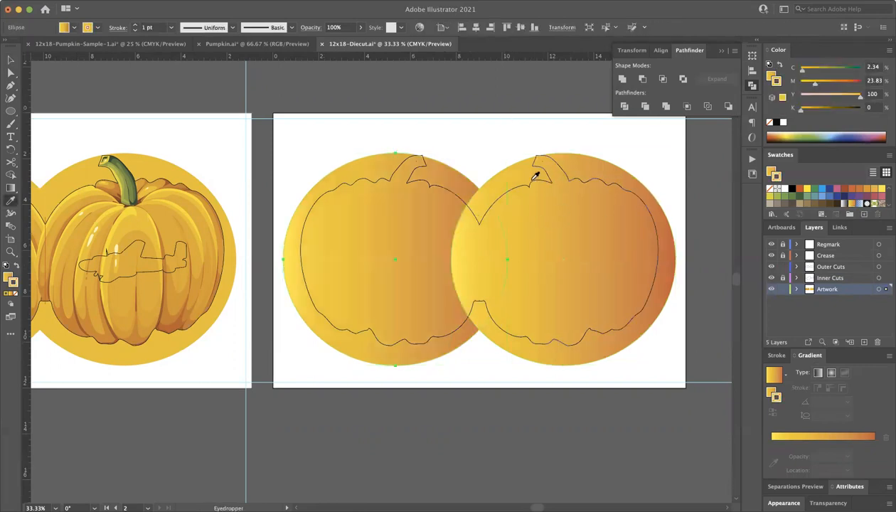
{"action": "key", "text": "v"}
- Change the right ellipse's gradient fill to a radial gradient
{"action": "left_click", "coordinate": [594, 290]}
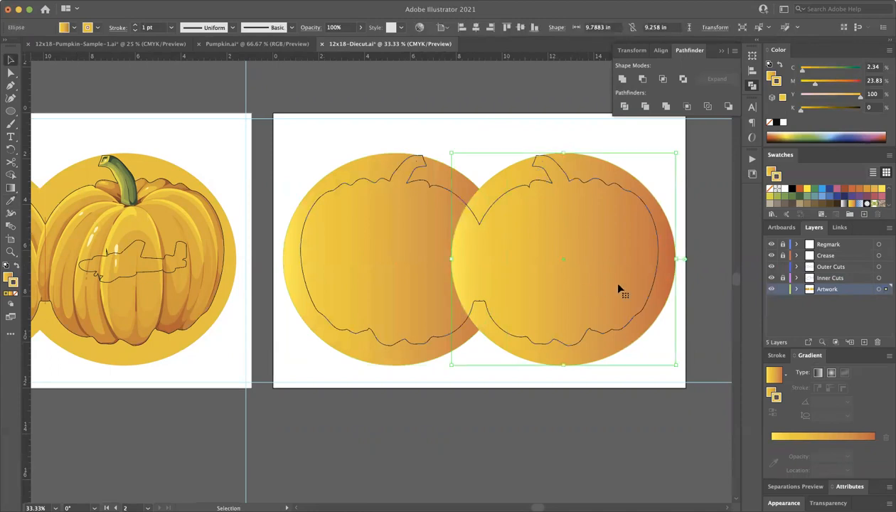
{"action": "left_click", "coordinate": [832, 374]}
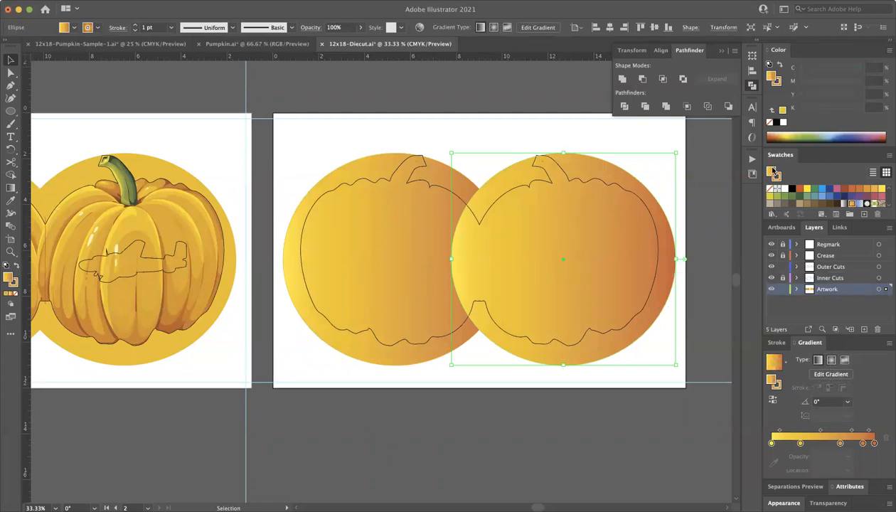
{"action": "left_click", "coordinate": [832, 361]}
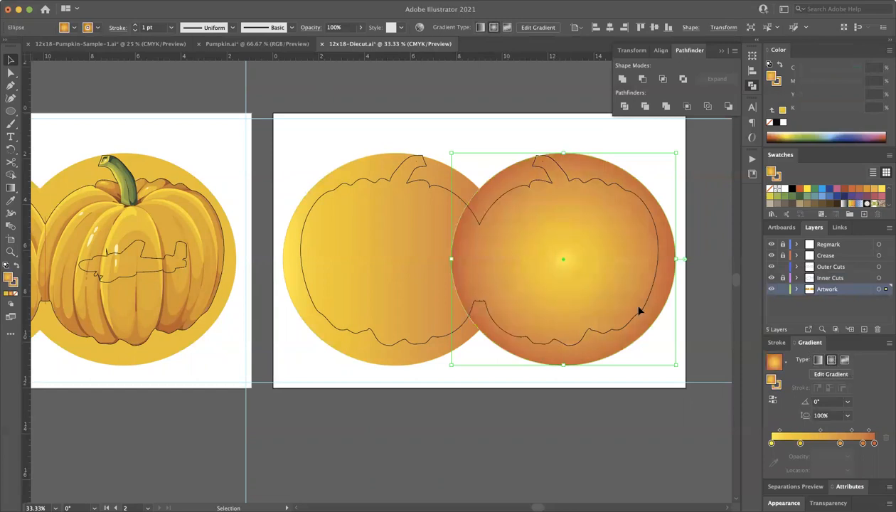
{"action": "left_click", "coordinate": [659, 344]}
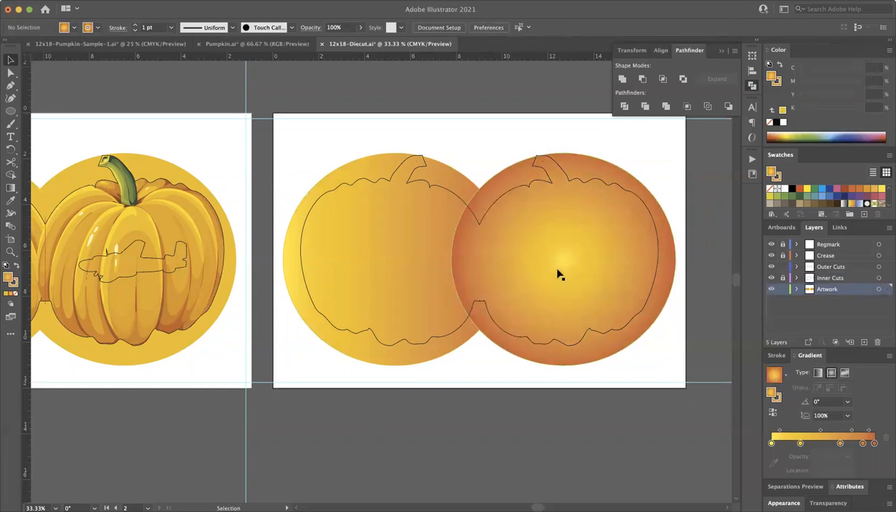
- Enlarge the light centre of the right ellipse's radial gradient by moving an inner yellow-orange stop to about 51.4%
{"action": "left_click", "coordinate": [588, 261]}
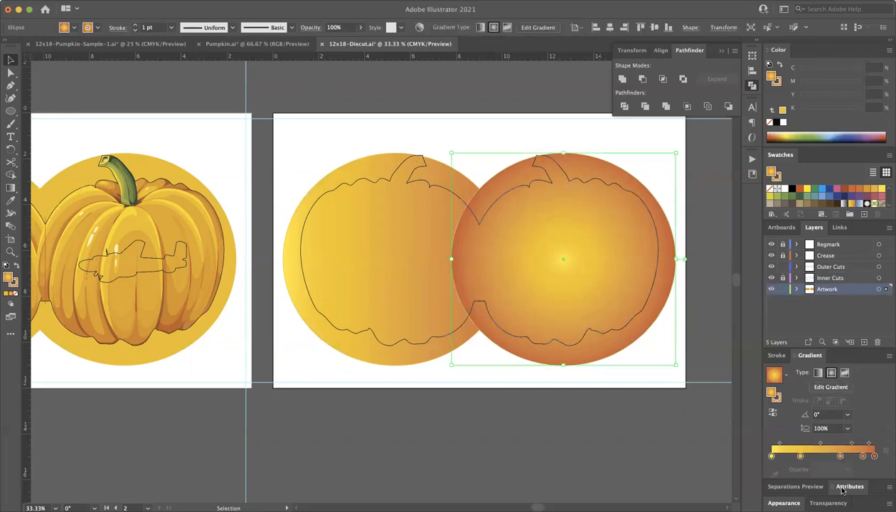
{"action": "left_click_drag", "start_coordinate": [801, 443], "coordinate": [825, 443]}
{"action": "left_click", "coordinate": [863, 443]}
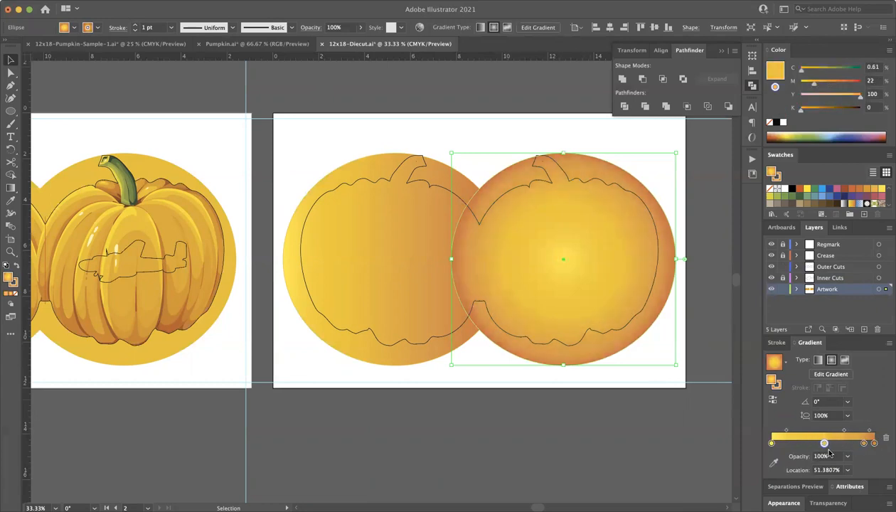
{"action": "left_click", "coordinate": [627, 417]}
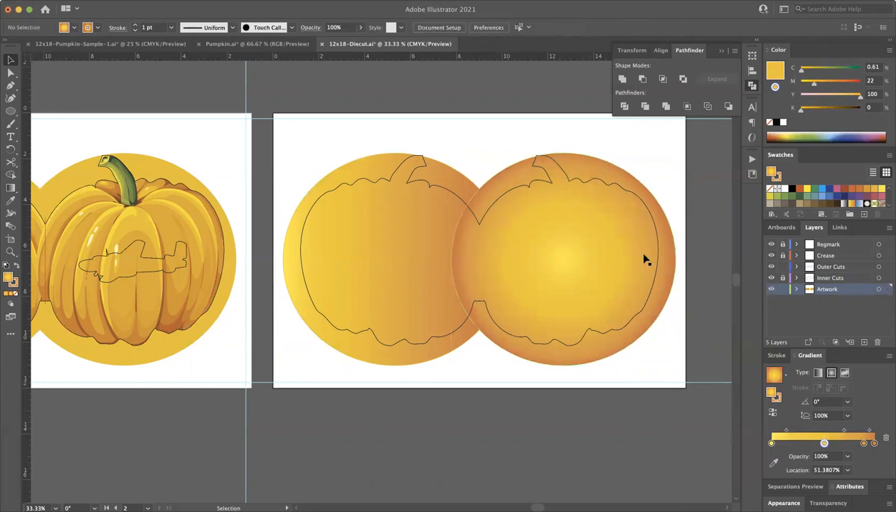
- Replace the left ellipse on the second artboard with a copy of the right ellipse and its radial gradient
{"action": "left_click", "coordinate": [424, 229]}
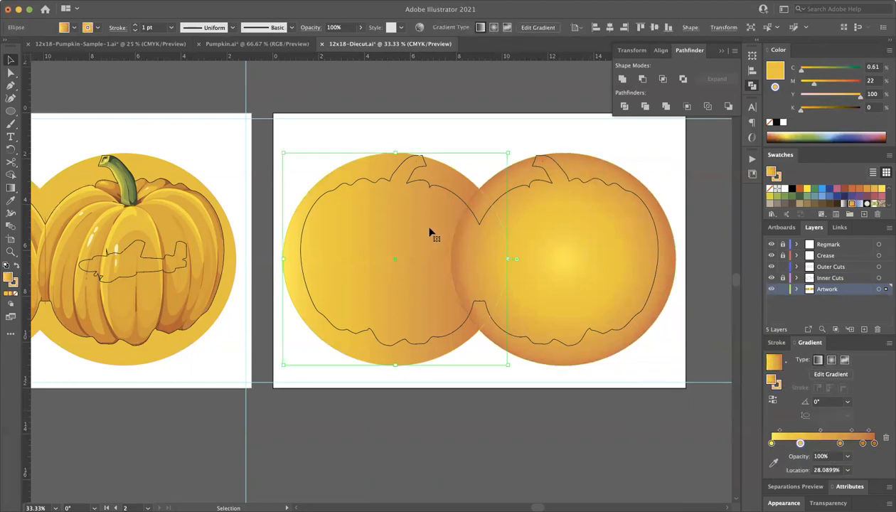
{"action": "key", "text": "Delete"}
{"action": "left_click", "coordinate": [578, 226]}
{"action": "left_click_drag", "start_coordinate": [613, 234], "coordinate": [463, 188]}
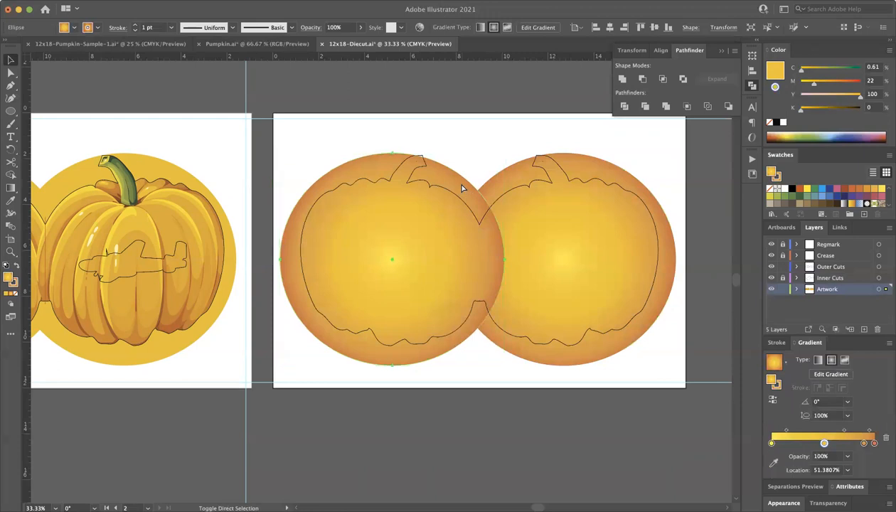
{"action": "left_click", "coordinate": [491, 147]}
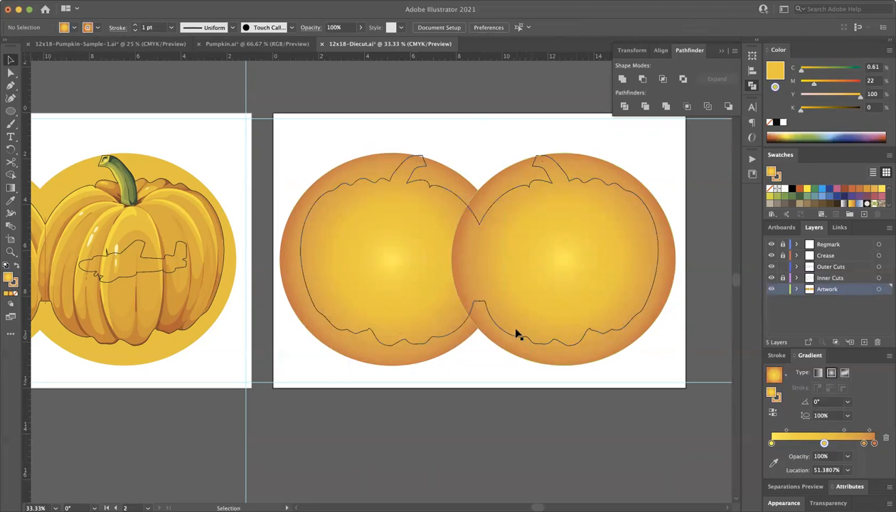
- Lock the Artwork layer and hide the Outer Cuts and Inner Cuts layers
{"action": "scroll", "coordinate": [517, 335], "scroll_direction": "down", "scroll_amount": 1}
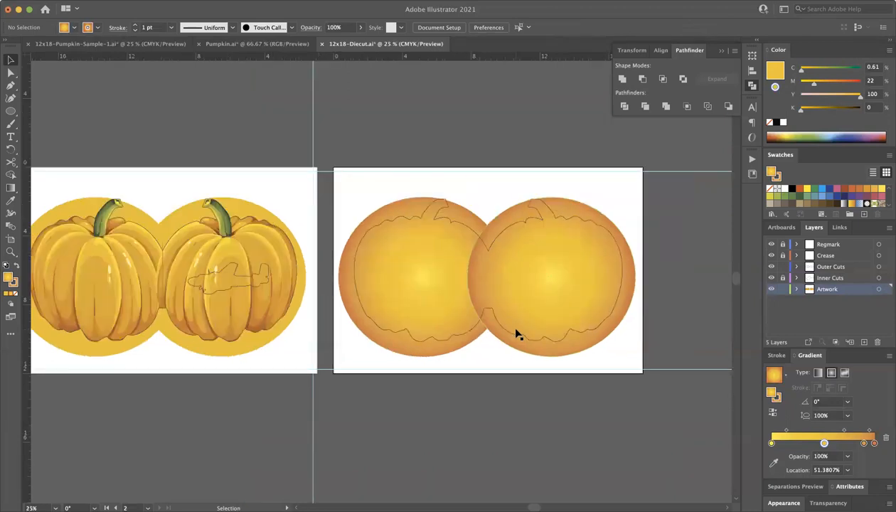
{"action": "scroll", "coordinate": [536, 336], "scroll_direction": "left", "scroll_amount": 5}
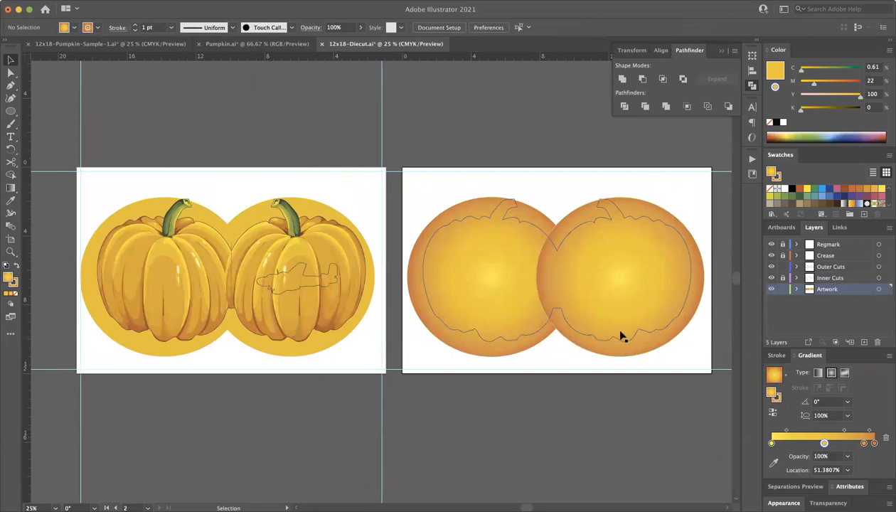
{"action": "left_click", "coordinate": [782, 289]}
{"action": "left_click", "coordinate": [772, 267]}
{"action": "left_click", "coordinate": [772, 278]}
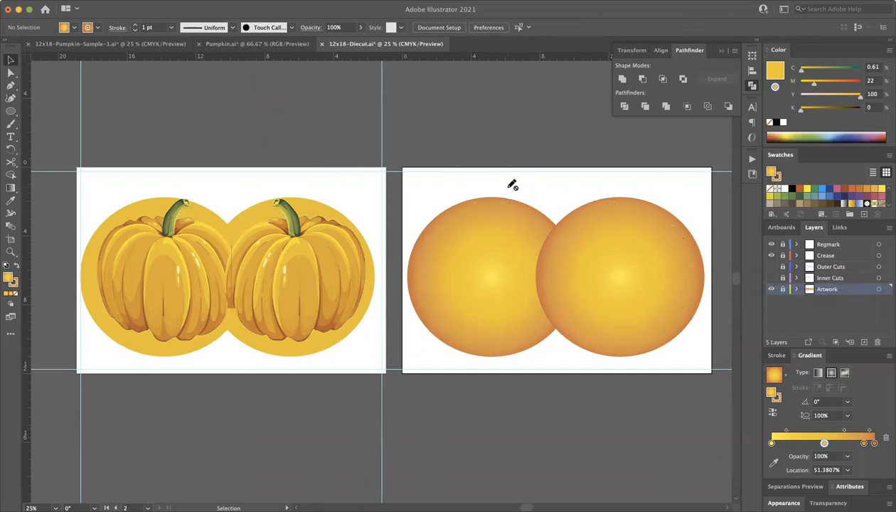
- Save the document as an Adobe PDF named 12x18-Pumpkin-Print with the Illustrator Default preset
{"action": "key", "text": "super+shift+s"}
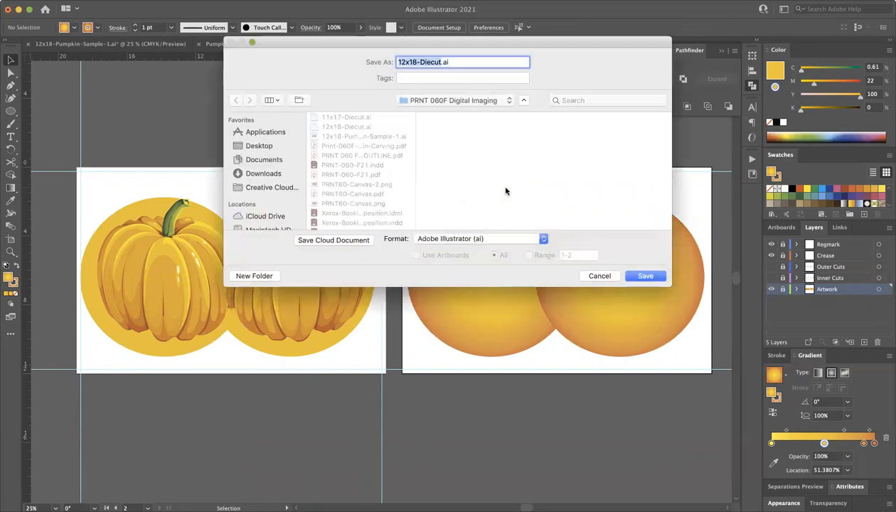
{"action": "double_click", "coordinate": [442, 62]}
{"action": "type", "text": "Pumpkin-Print"}
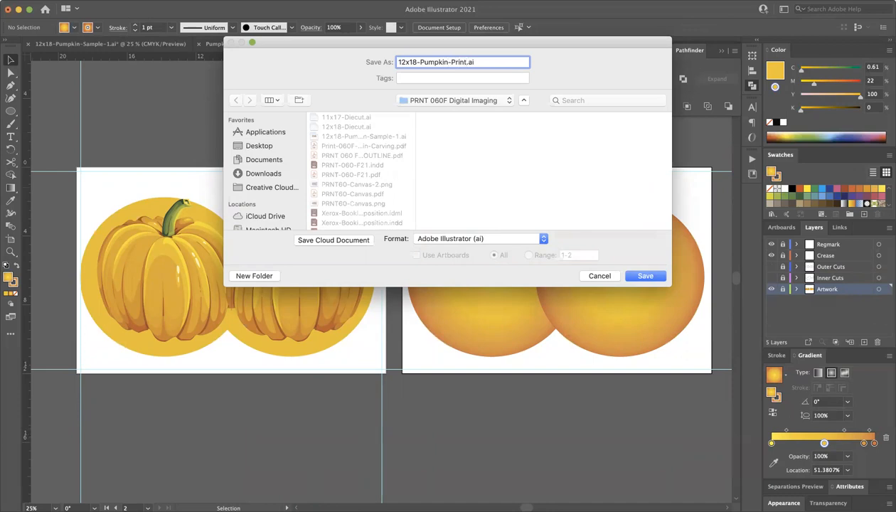
{"action": "left_click", "coordinate": [523, 239]}
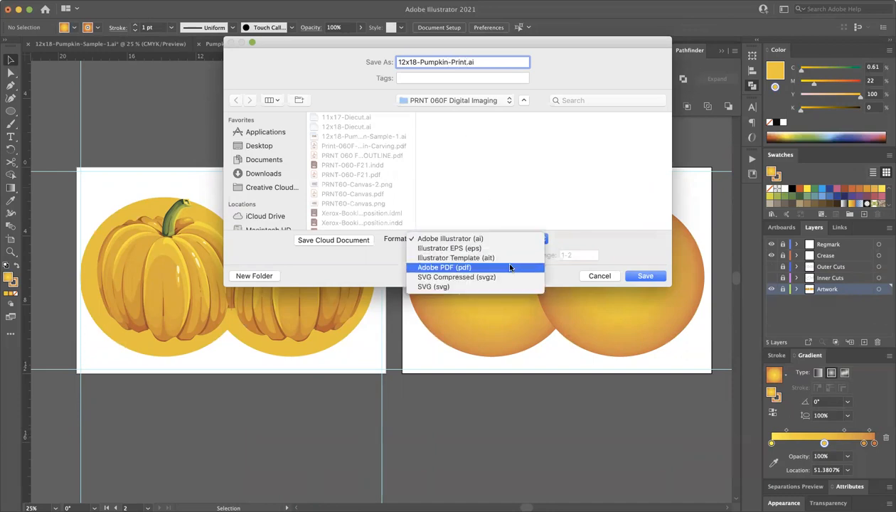
{"action": "left_click", "coordinate": [510, 267]}
{"action": "left_click", "coordinate": [645, 276]}
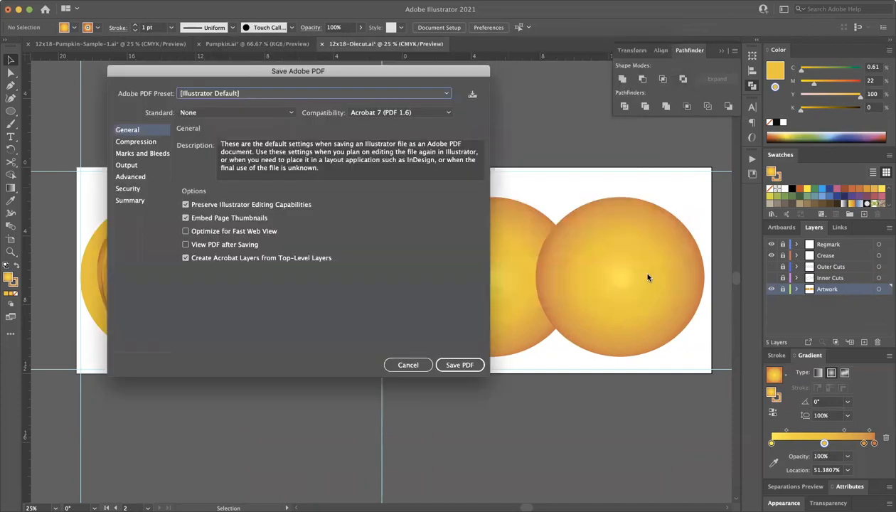
{"action": "left_click", "coordinate": [468, 365]}
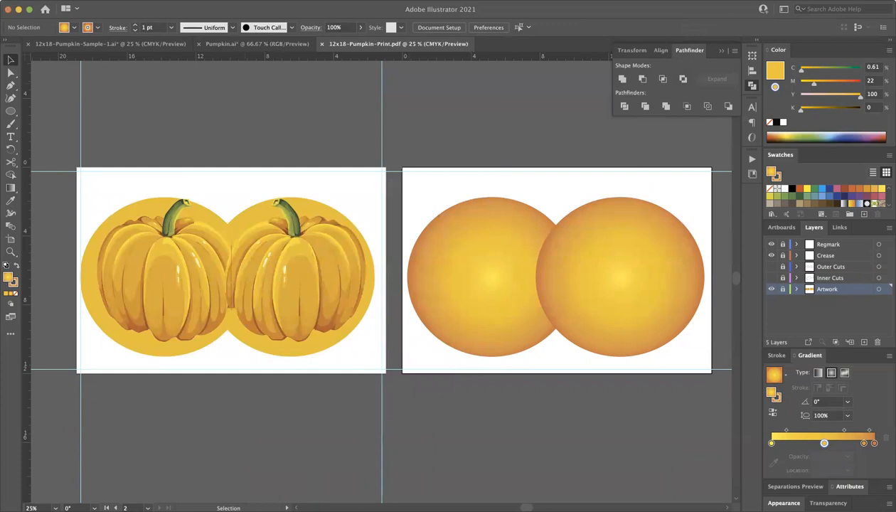
- Save the document under the new name 12x18-Pumpkin-CUT in Adobe Illustrator (ai) format, version Illustrator 2020
{"action": "left_click", "coordinate": [80, 0]}
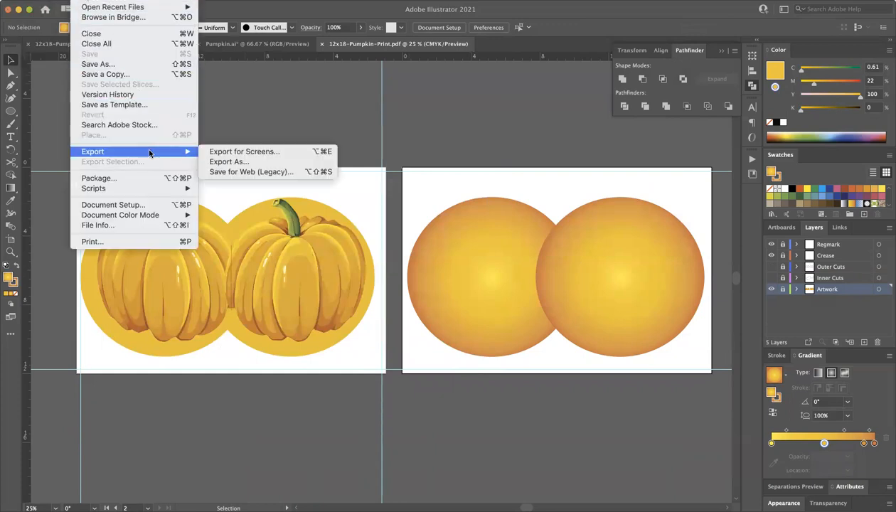
{"action": "left_click", "coordinate": [139, 66]}
{"action": "left_click", "coordinate": [461, 62]}
{"action": "double_click", "coordinate": [461, 62]}
{"action": "type", "text": "CUT"}
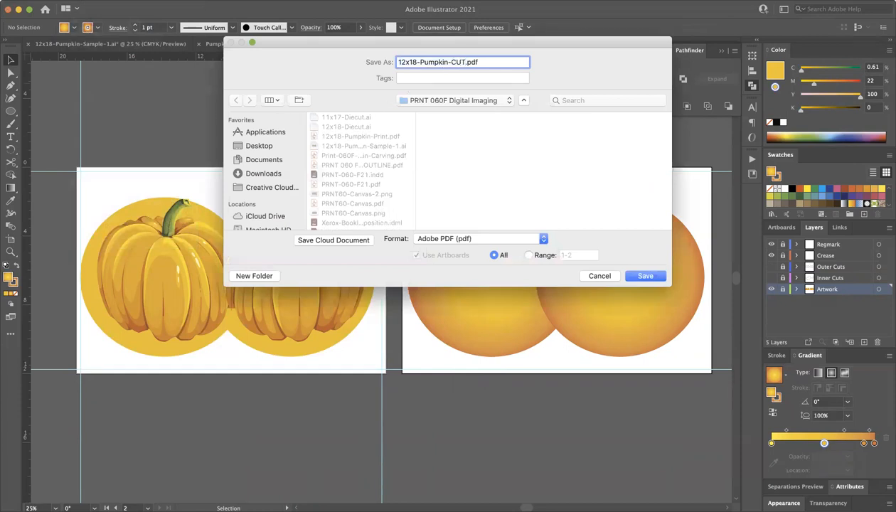
{"action": "left_click", "coordinate": [460, 238]}
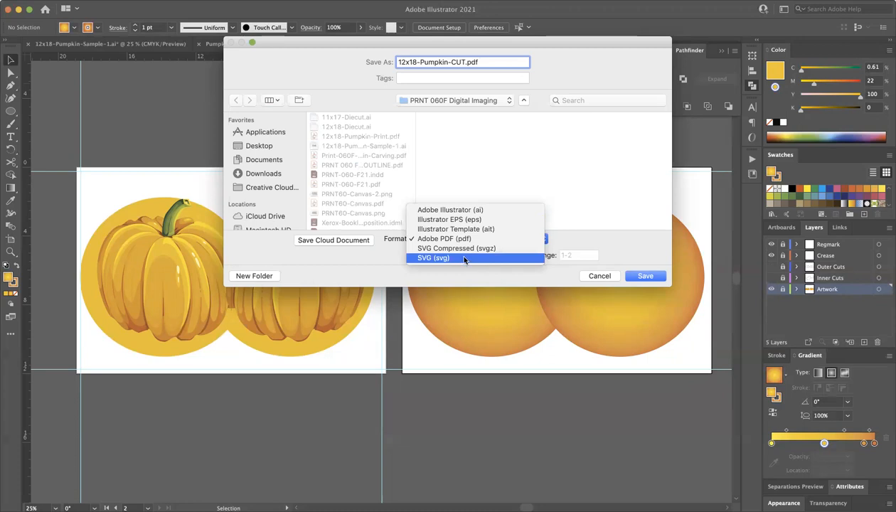
{"action": "left_click", "coordinate": [489, 211]}
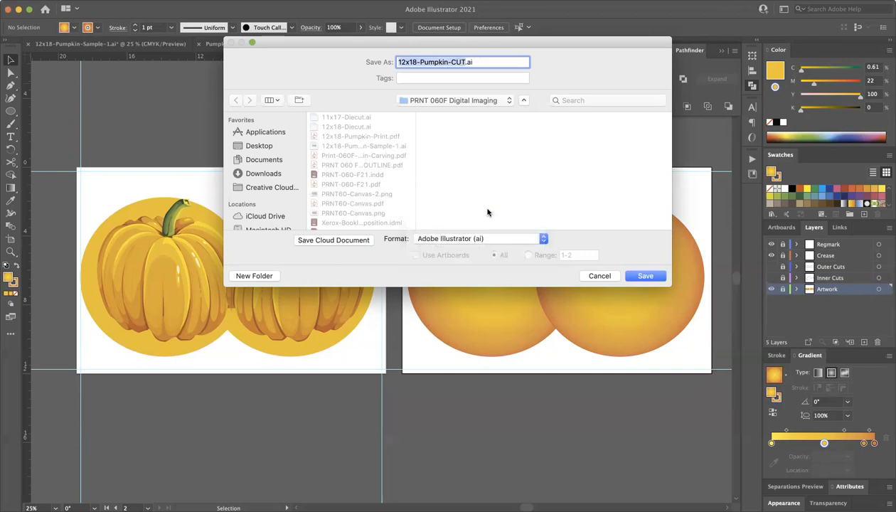
{"action": "left_click", "coordinate": [645, 277]}
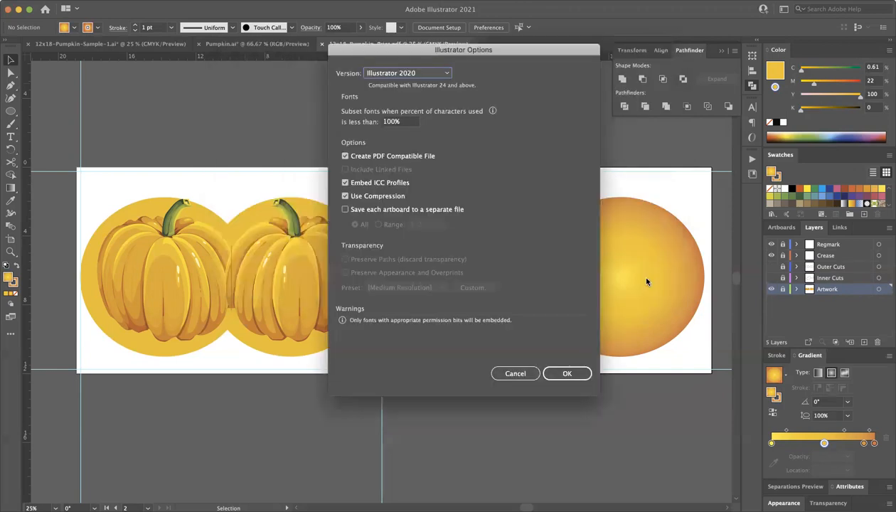
{"action": "left_click", "coordinate": [567, 373]}
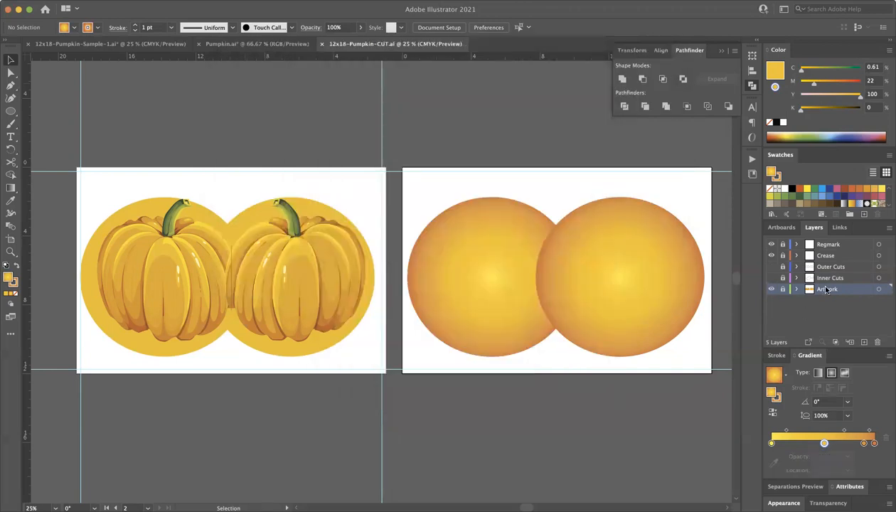
- Delete the Artwork layer with its contents and show the Outer Cuts and Inner Cuts layers
{"action": "left_click", "coordinate": [879, 343]}
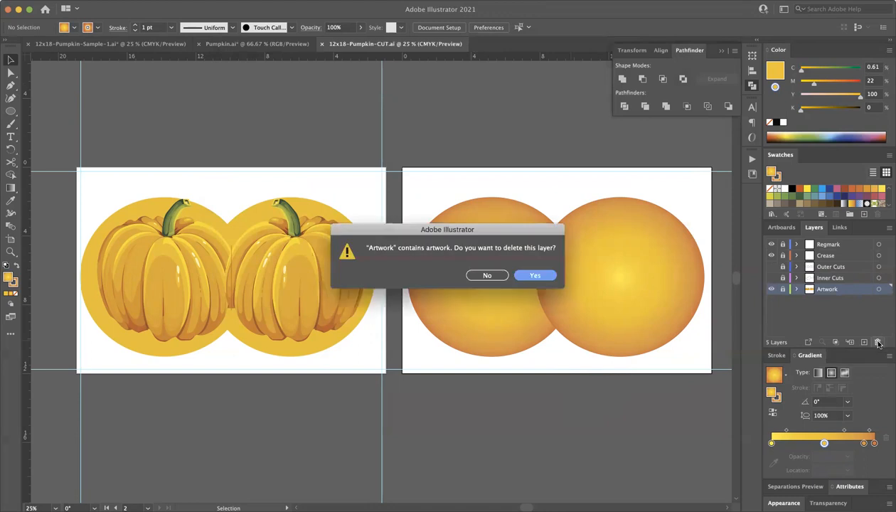
{"action": "left_click", "coordinate": [532, 275]}
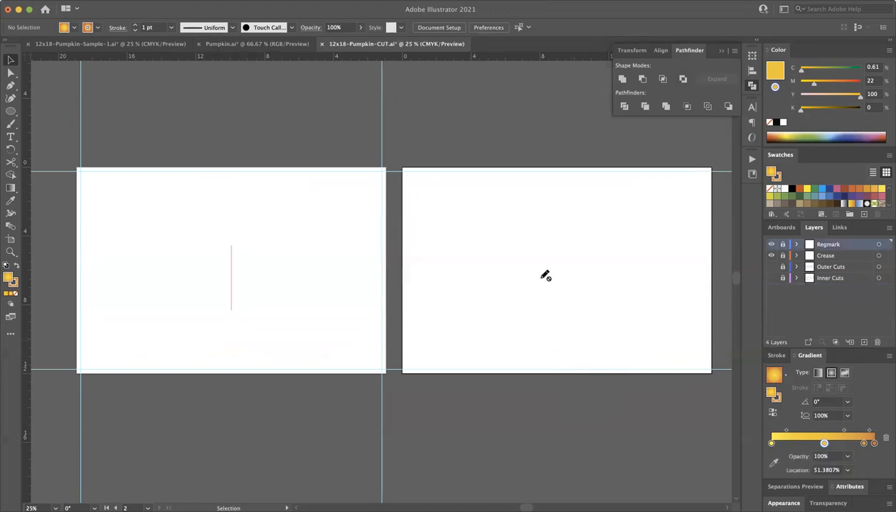
{"action": "left_click", "coordinate": [771, 267]}
{"action": "left_click", "coordinate": [772, 278]}
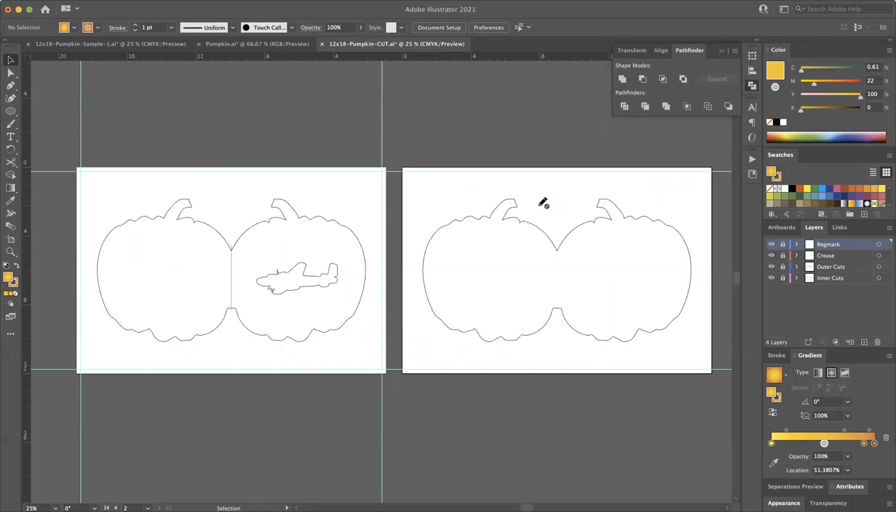
- Delete the second artboard, Artboard 1 copy, from the cut file
{"action": "scroll", "coordinate": [394, 144], "scroll_direction": "up", "scroll_amount": 1}
{"action": "left_click", "coordinate": [449, 29]}
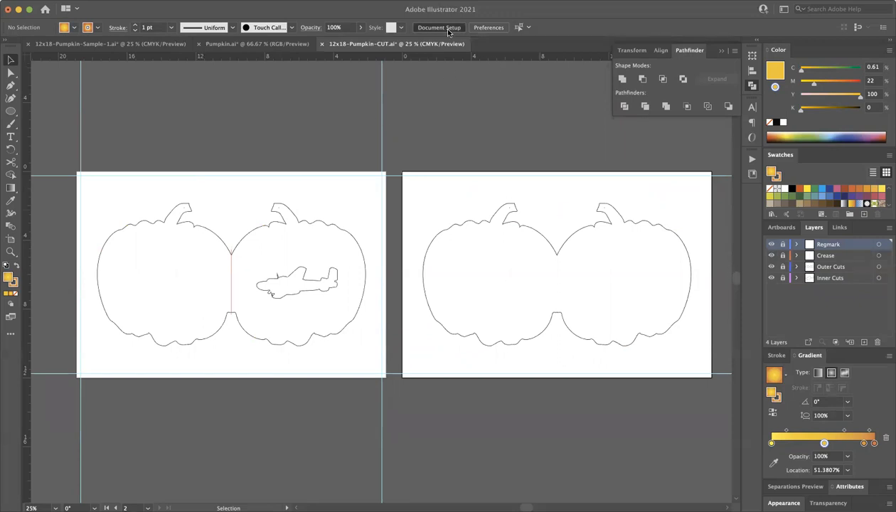
{"action": "left_click", "coordinate": [537, 145]}
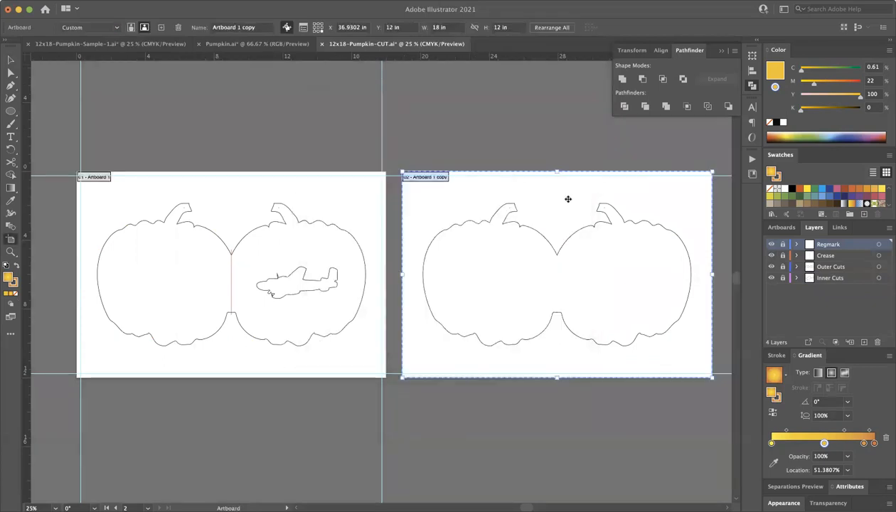
{"action": "key", "text": "Delete"}
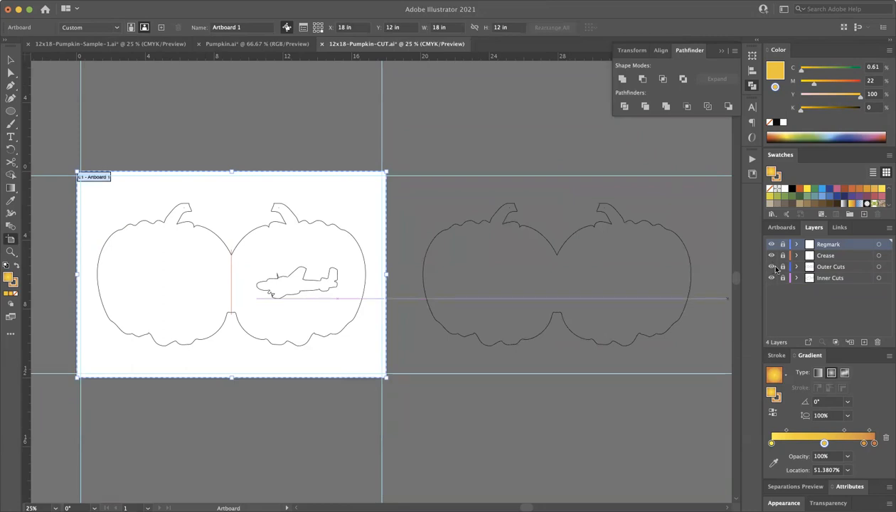
- Delete the leftover pumpkin outline outside the remaining artboard on the Outer Cuts layer and save the cut file
{"action": "left_click", "coordinate": [838, 268]}
{"action": "left_click", "coordinate": [680, 237]}
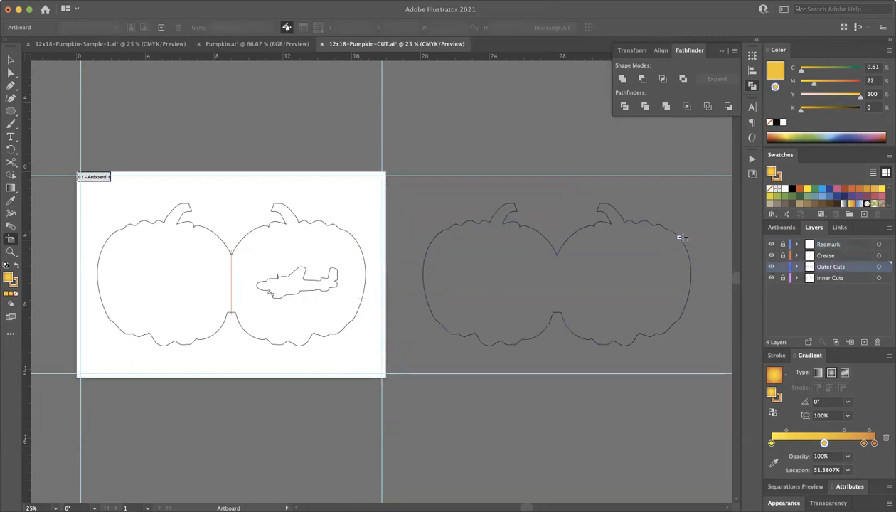
{"action": "key", "text": "v"}
{"action": "left_click", "coordinate": [10, 60]}
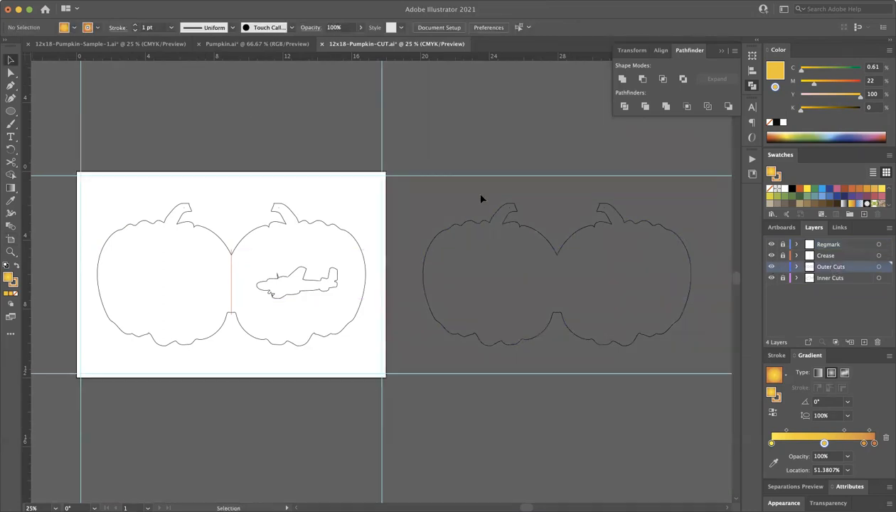
{"action": "left_click", "coordinate": [686, 287]}
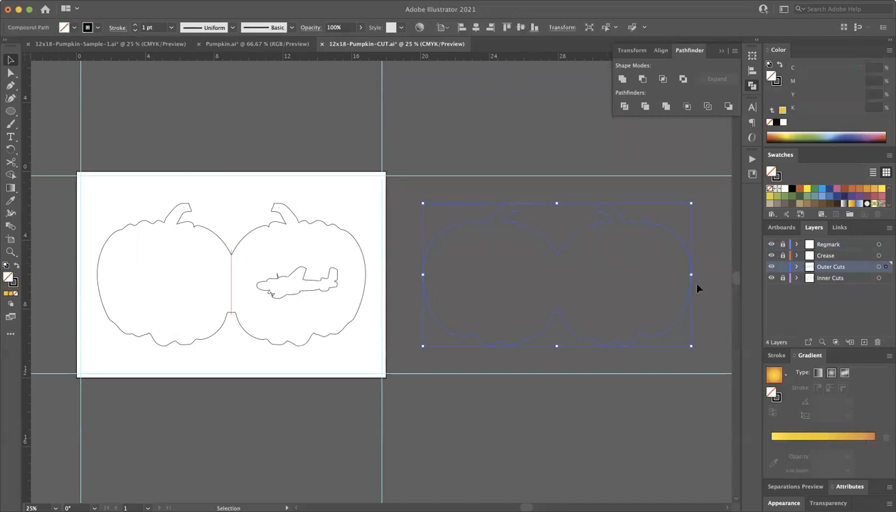
{"action": "key", "text": "Delete"}
{"action": "scroll", "coordinate": [513, 256], "scroll_direction": "left", "scroll_amount": 10}
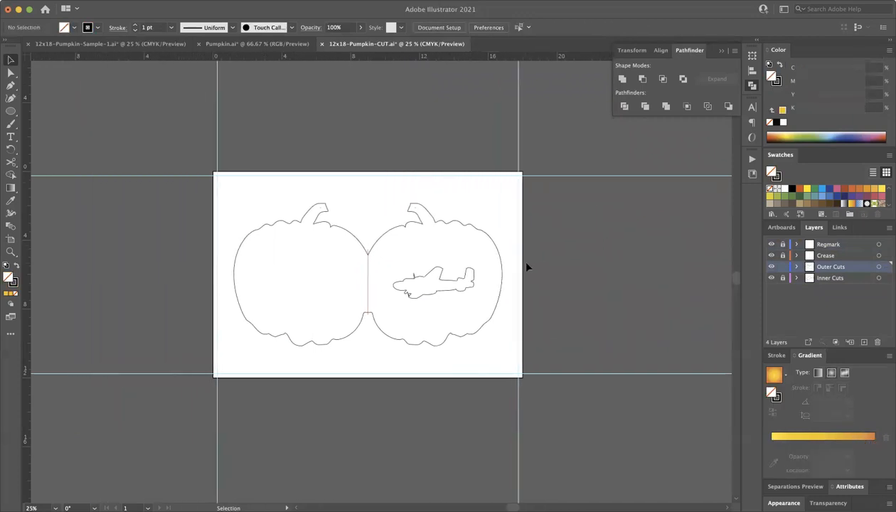
{"action": "key", "text": "super+s"}
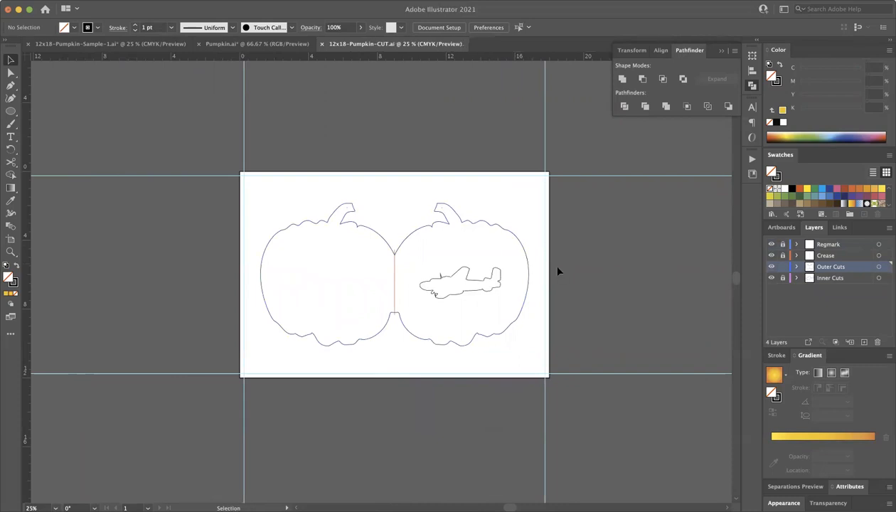